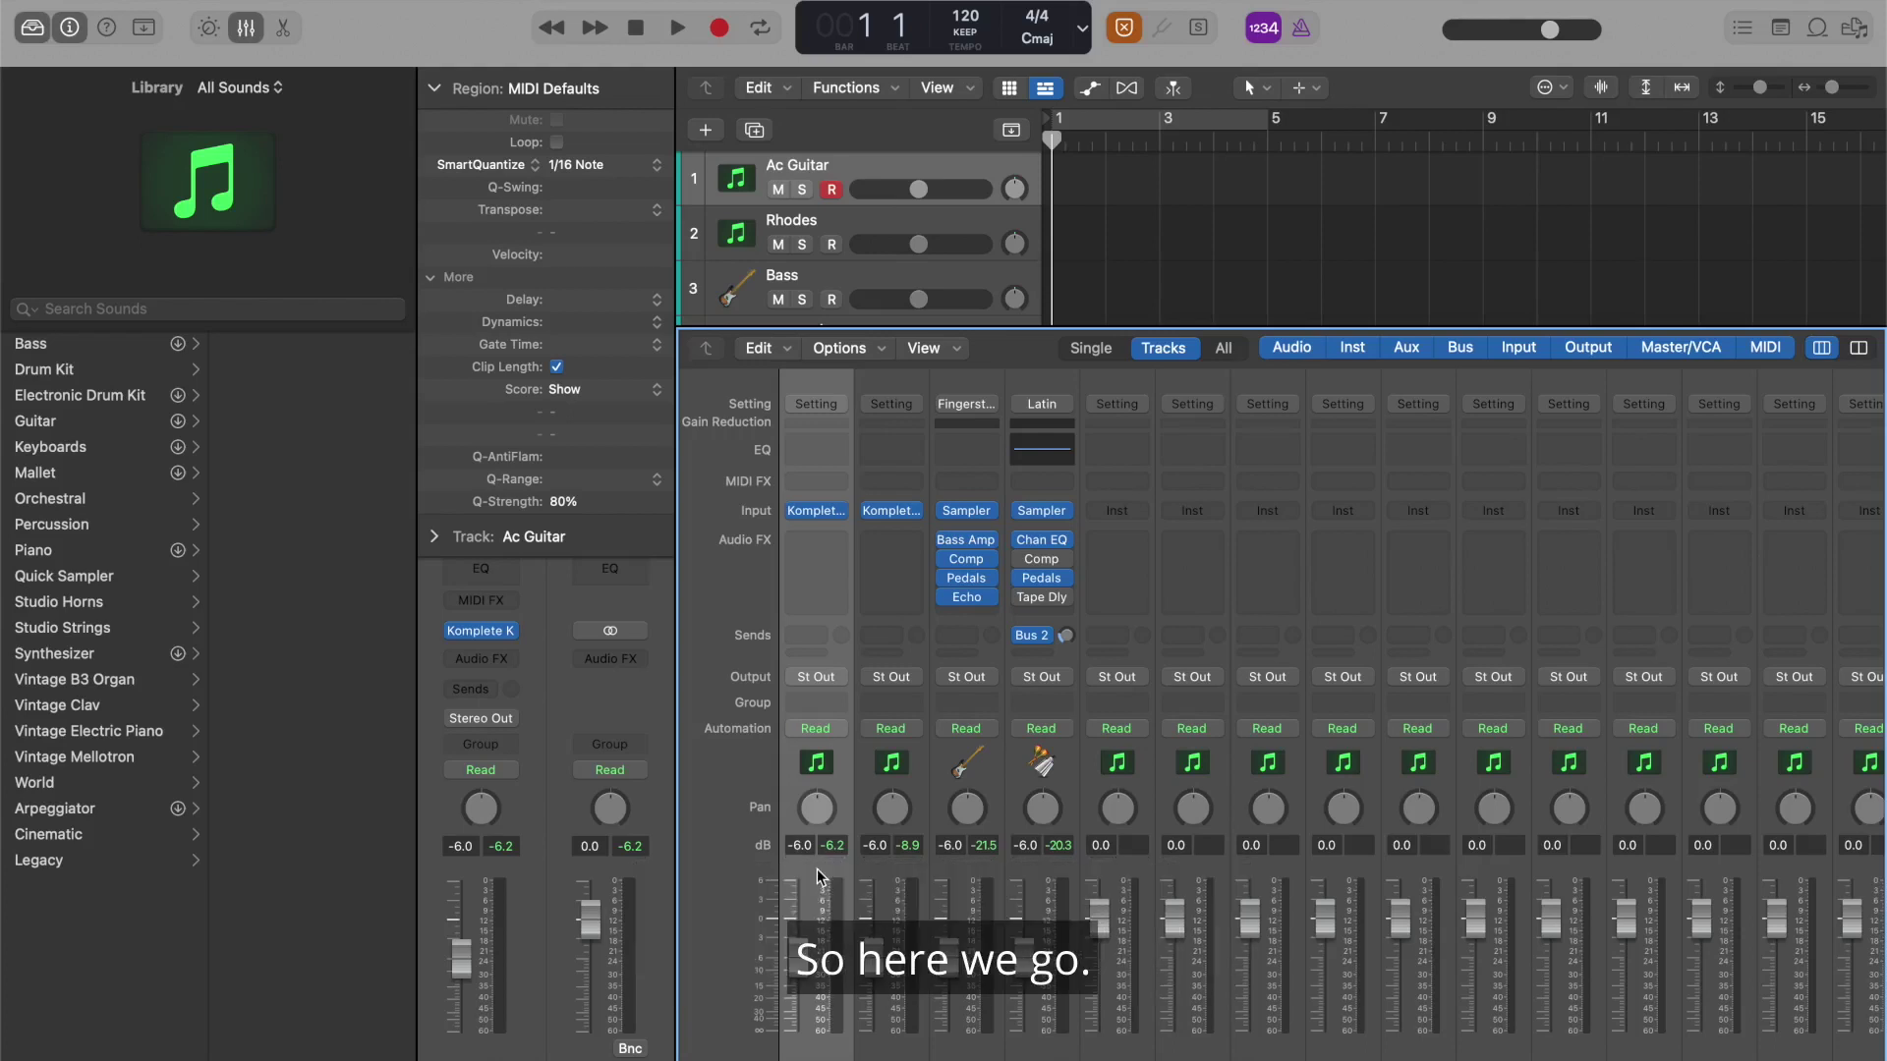
# Jump to the Tempo slider with the Item Chooser, set 99 BPM, and enable the metronome
pyautogui.hotkey('ctrl', 'alt', 'i')
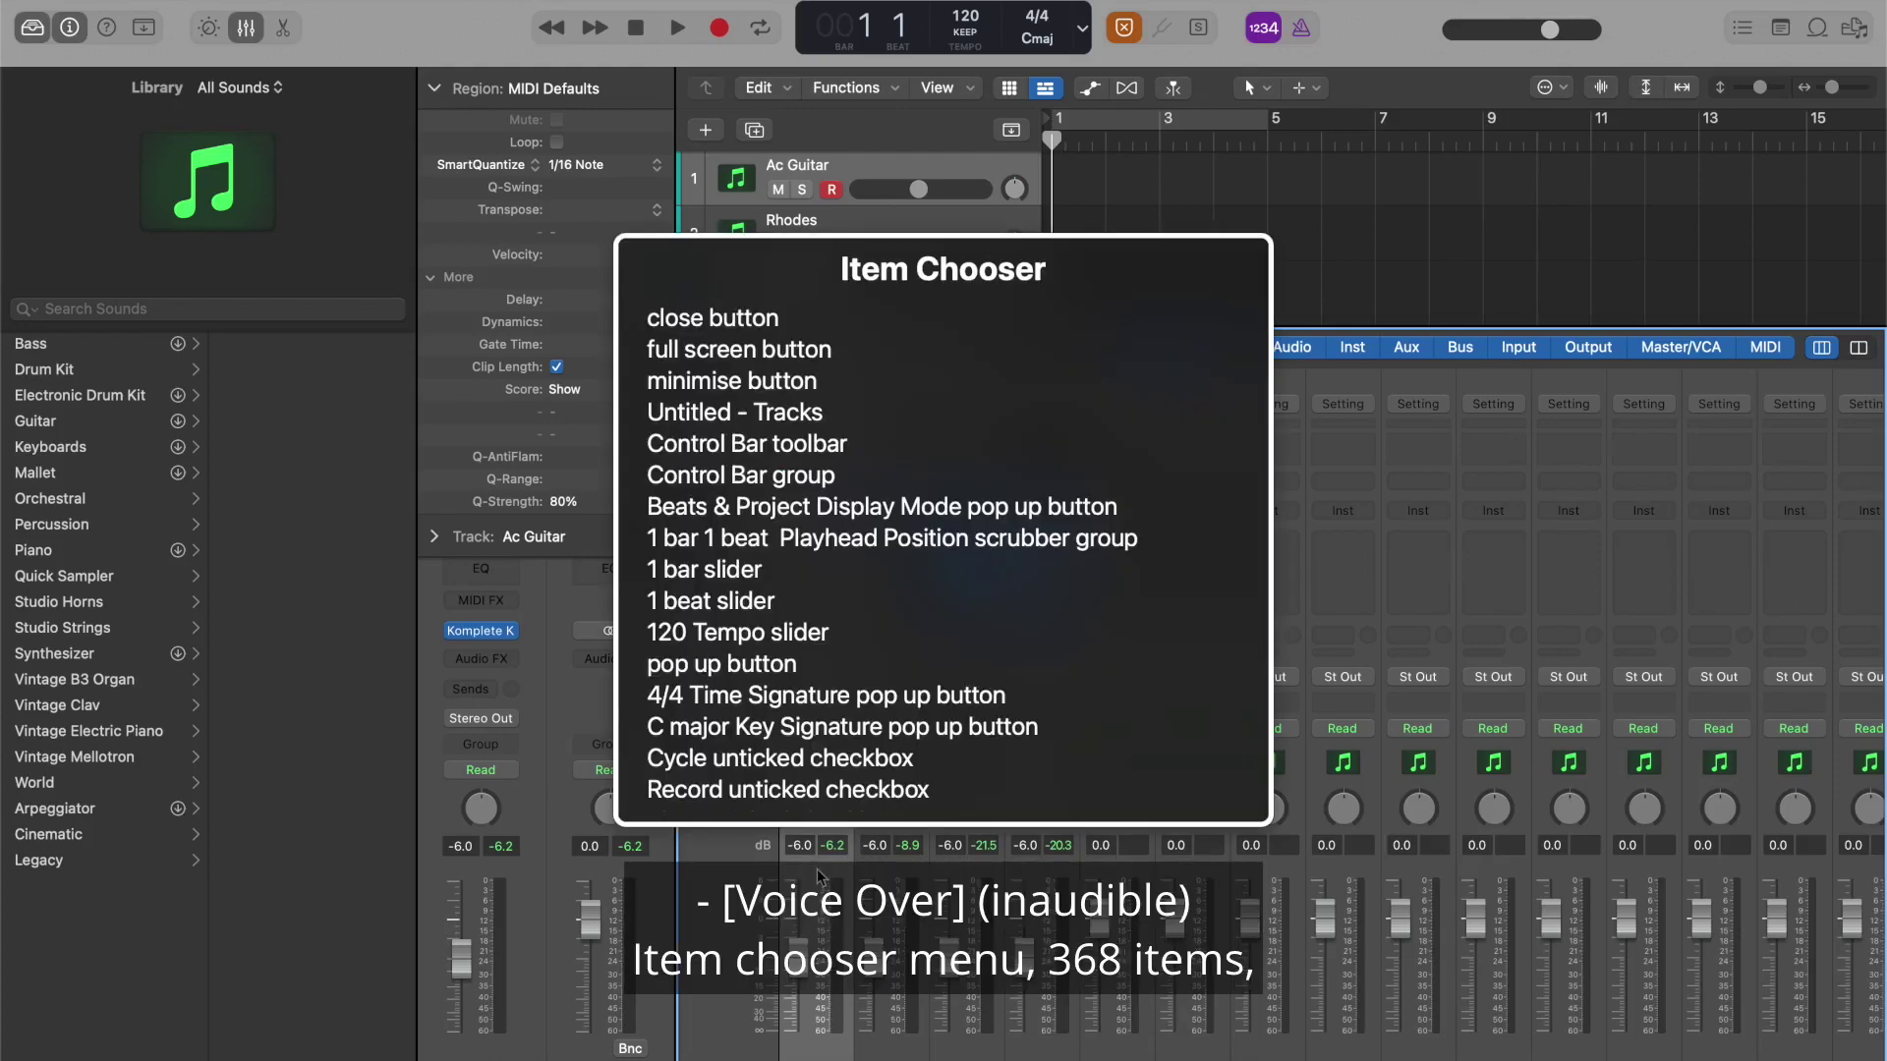
pyautogui.write('temp')
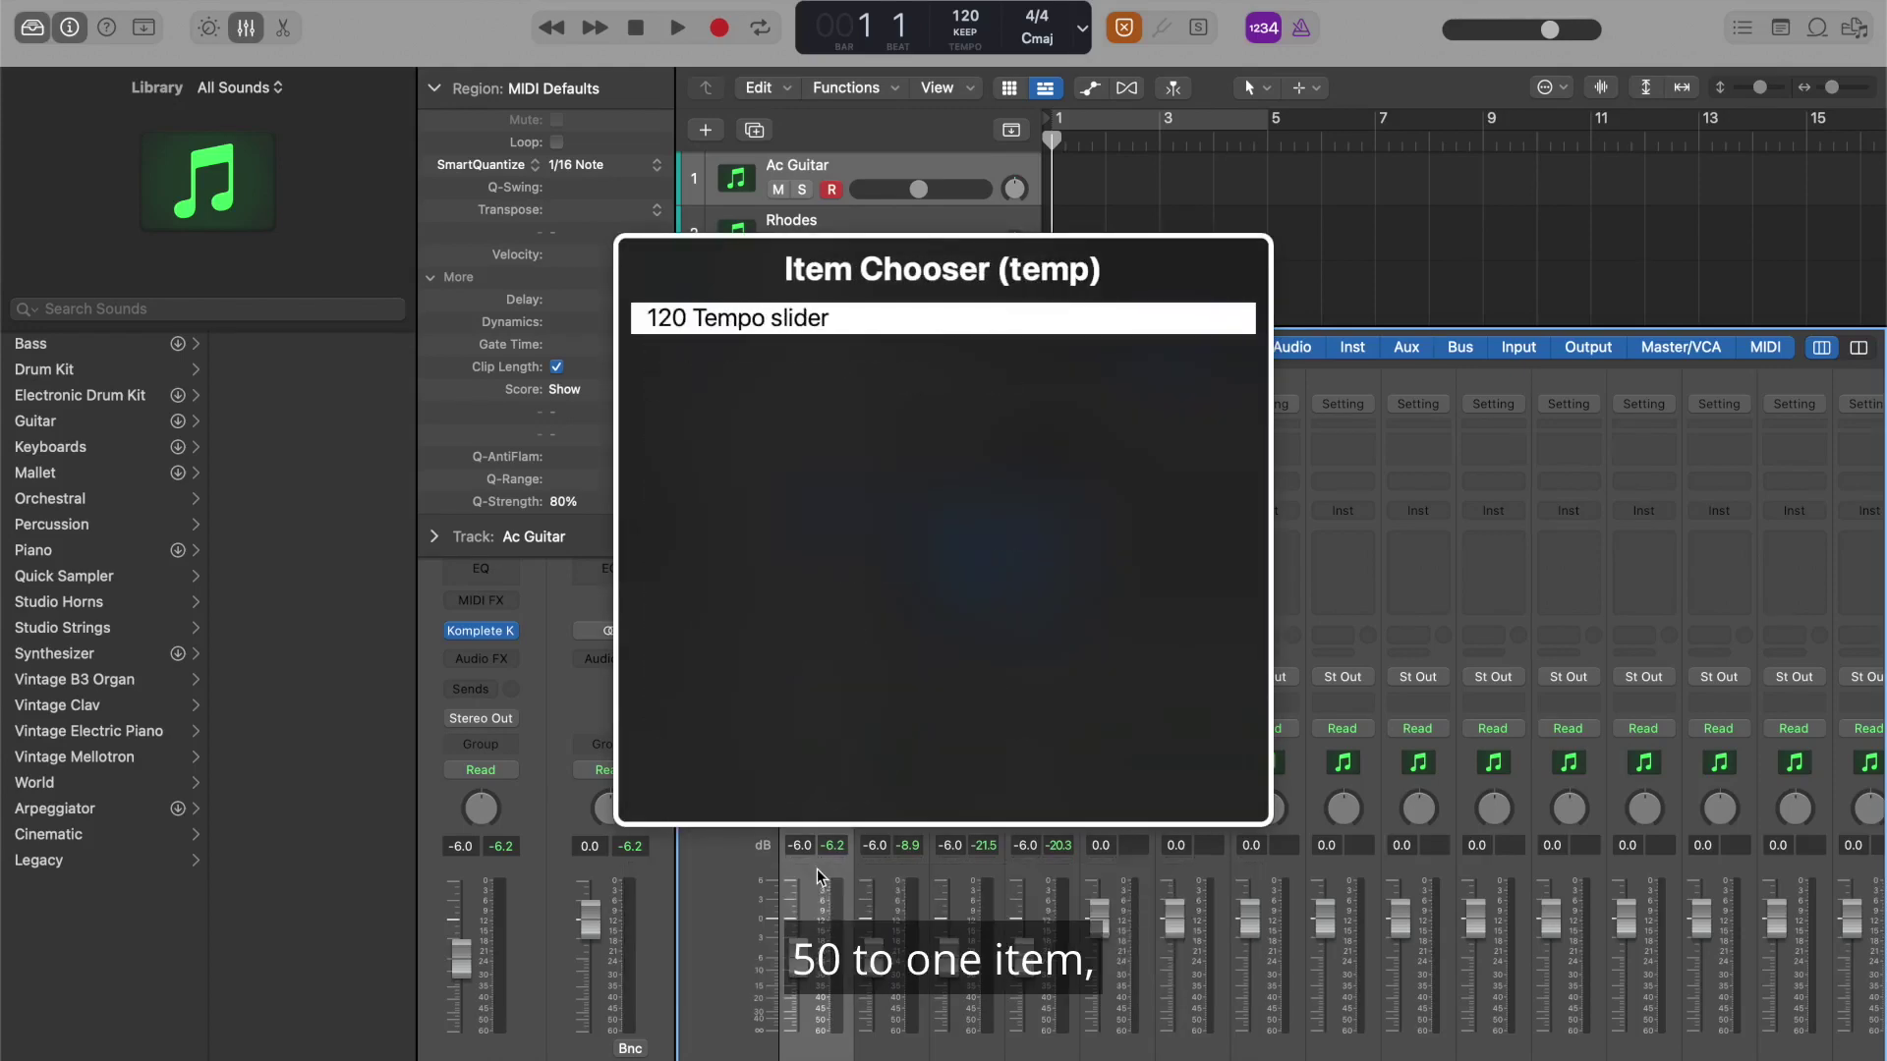
pyautogui.press('Return')
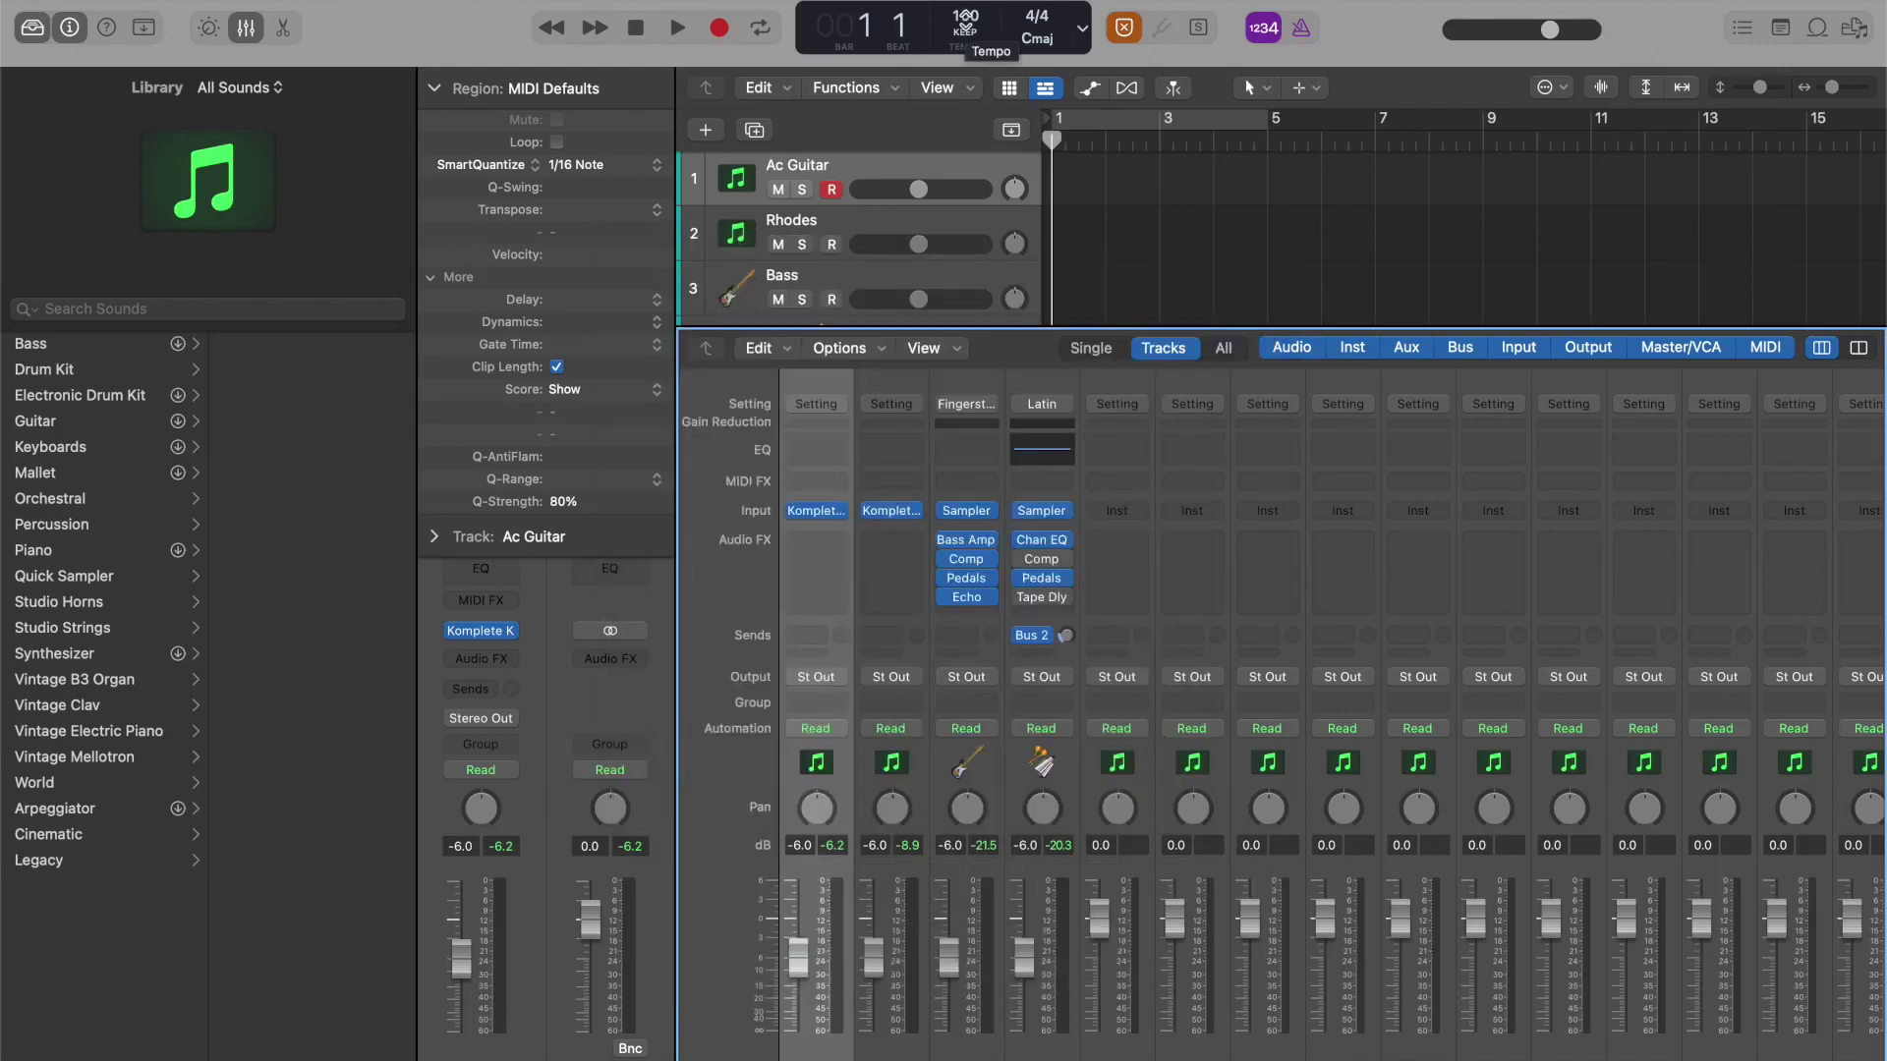
pyautogui.hotkey('ctrl', 'alt', 'Down')
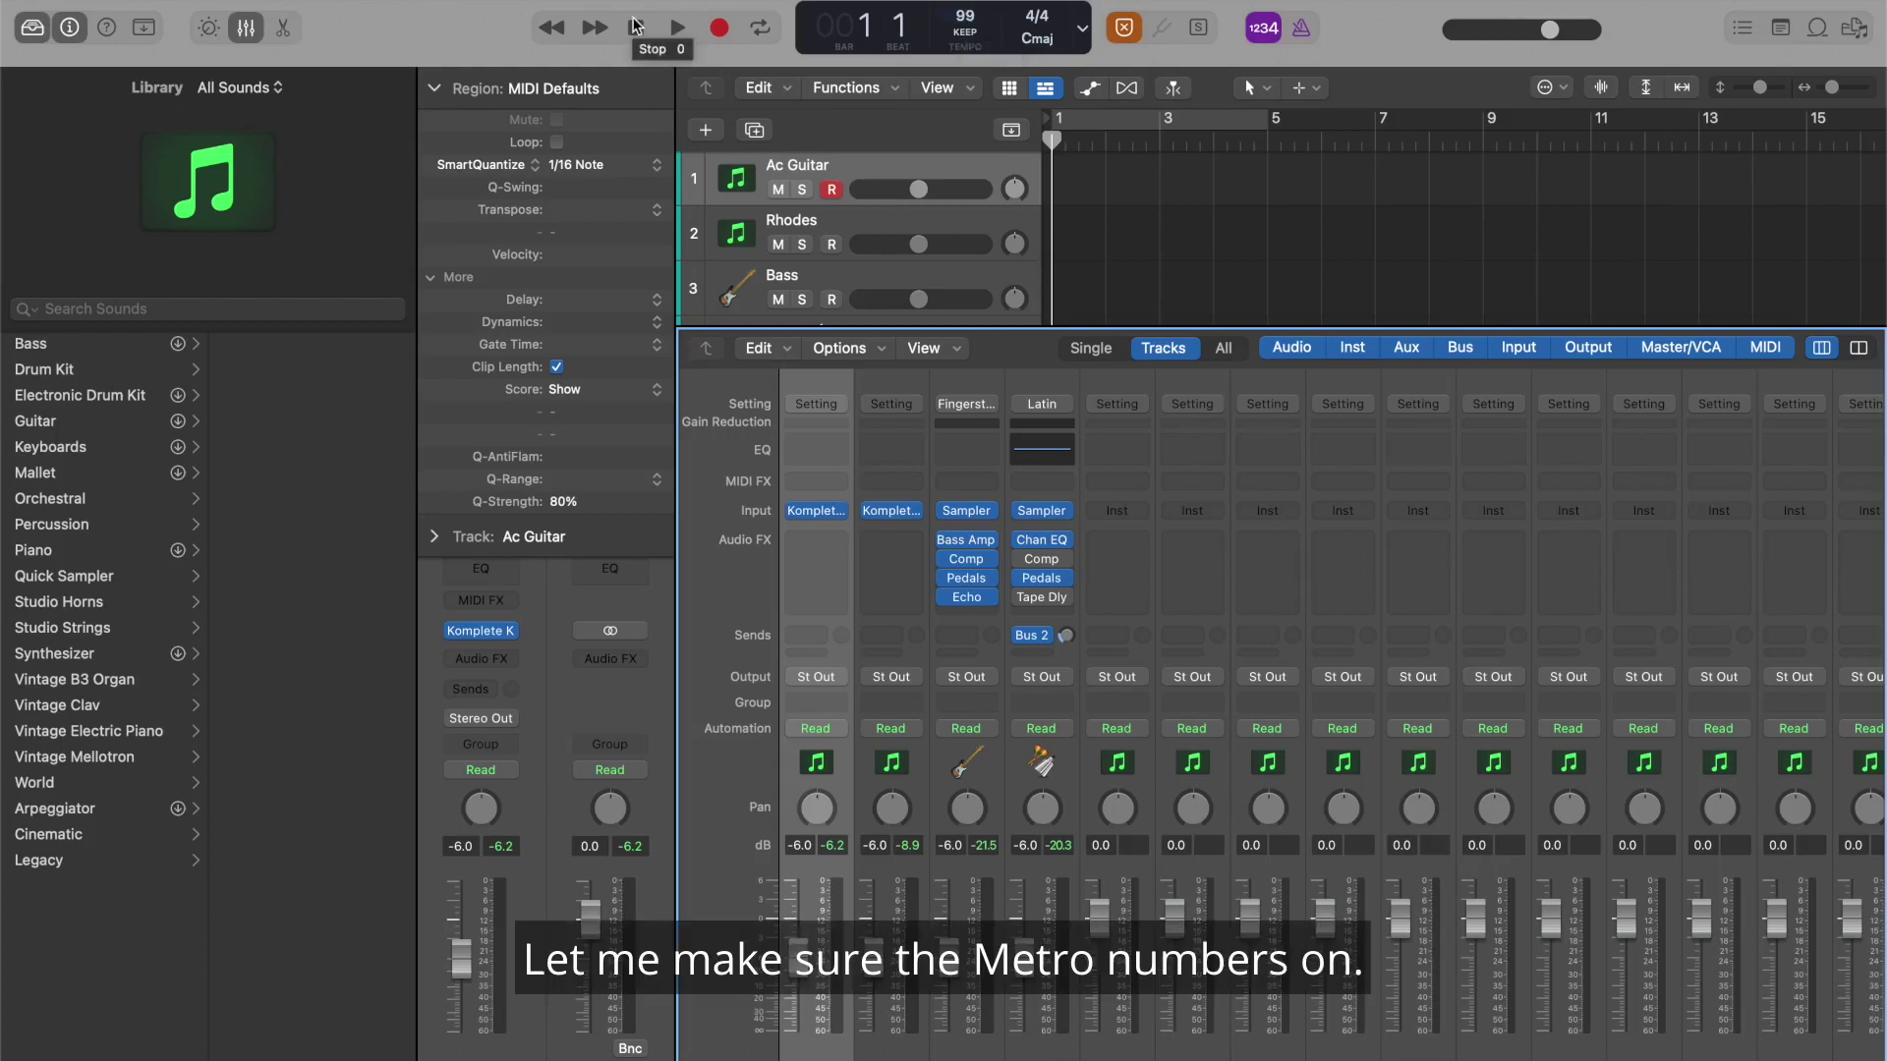
pyautogui.press('k')
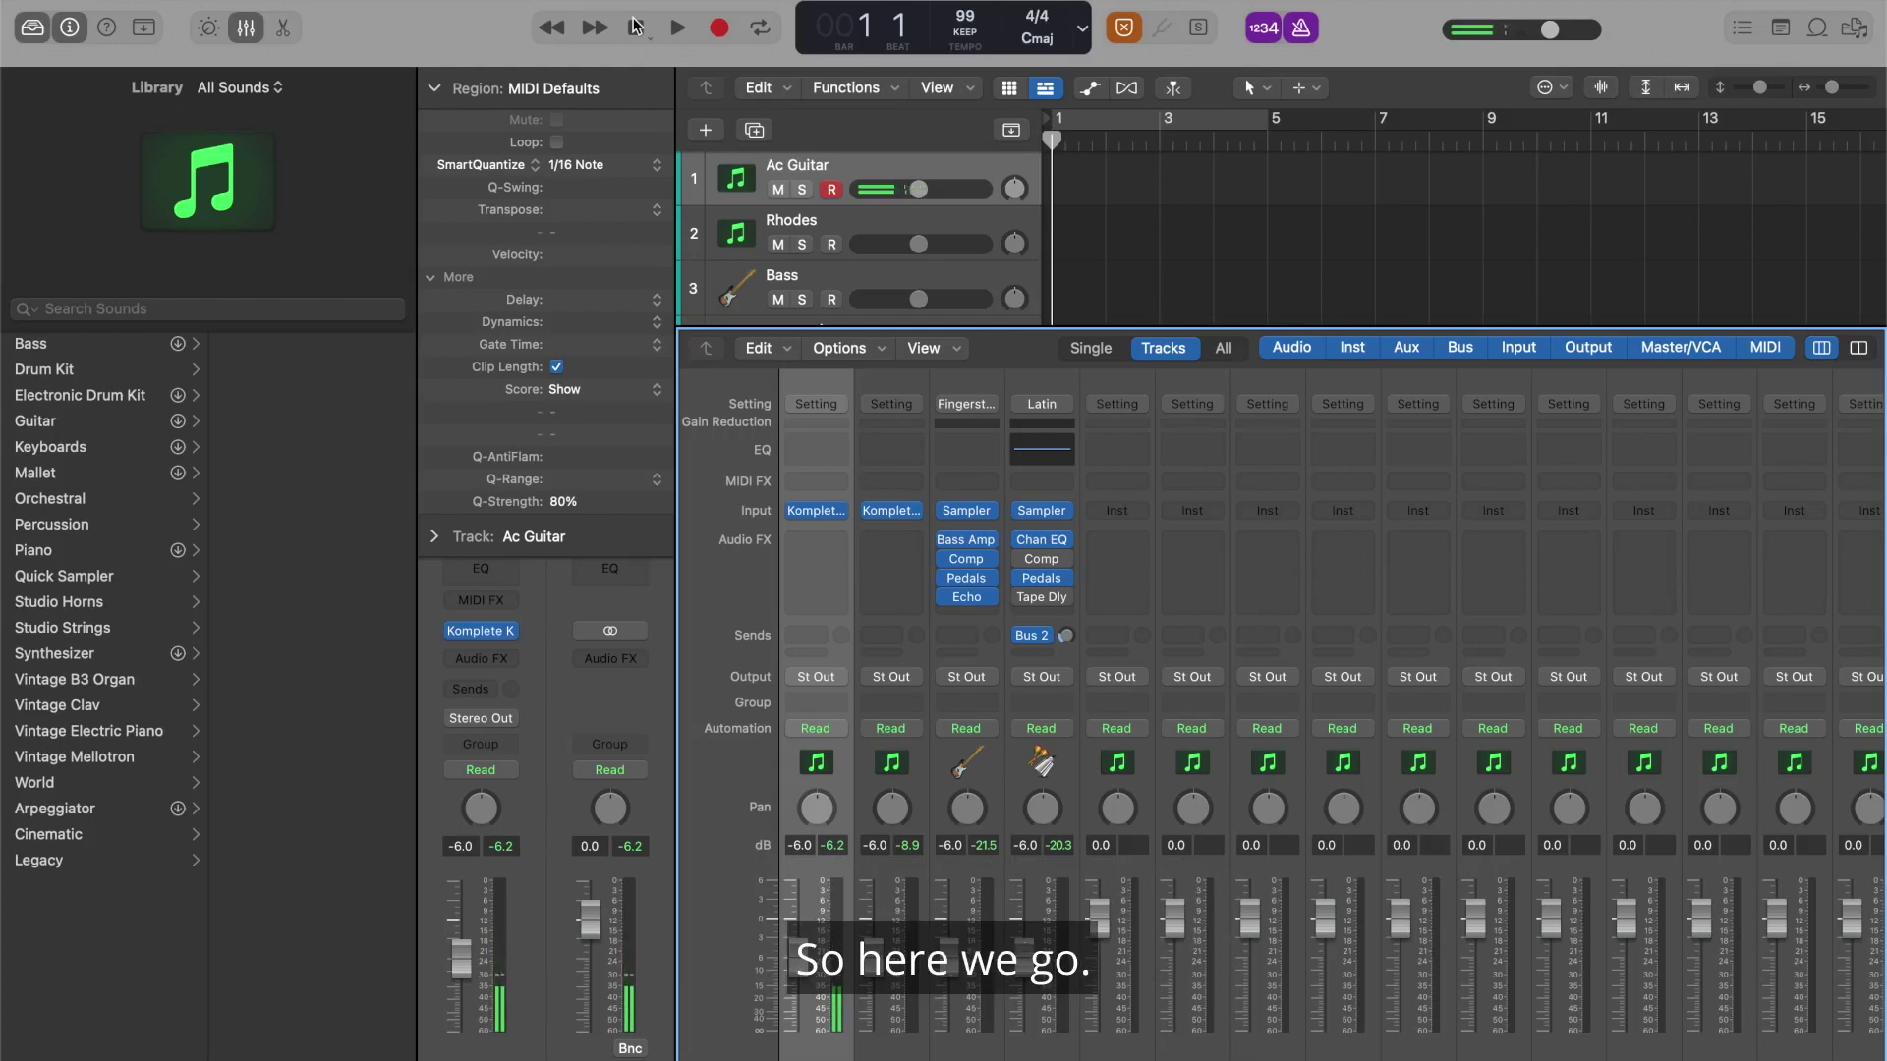
# Record a roughly twelve-bar MIDI guitar part on the armed Ac Guitar track
pyautogui.press('r')
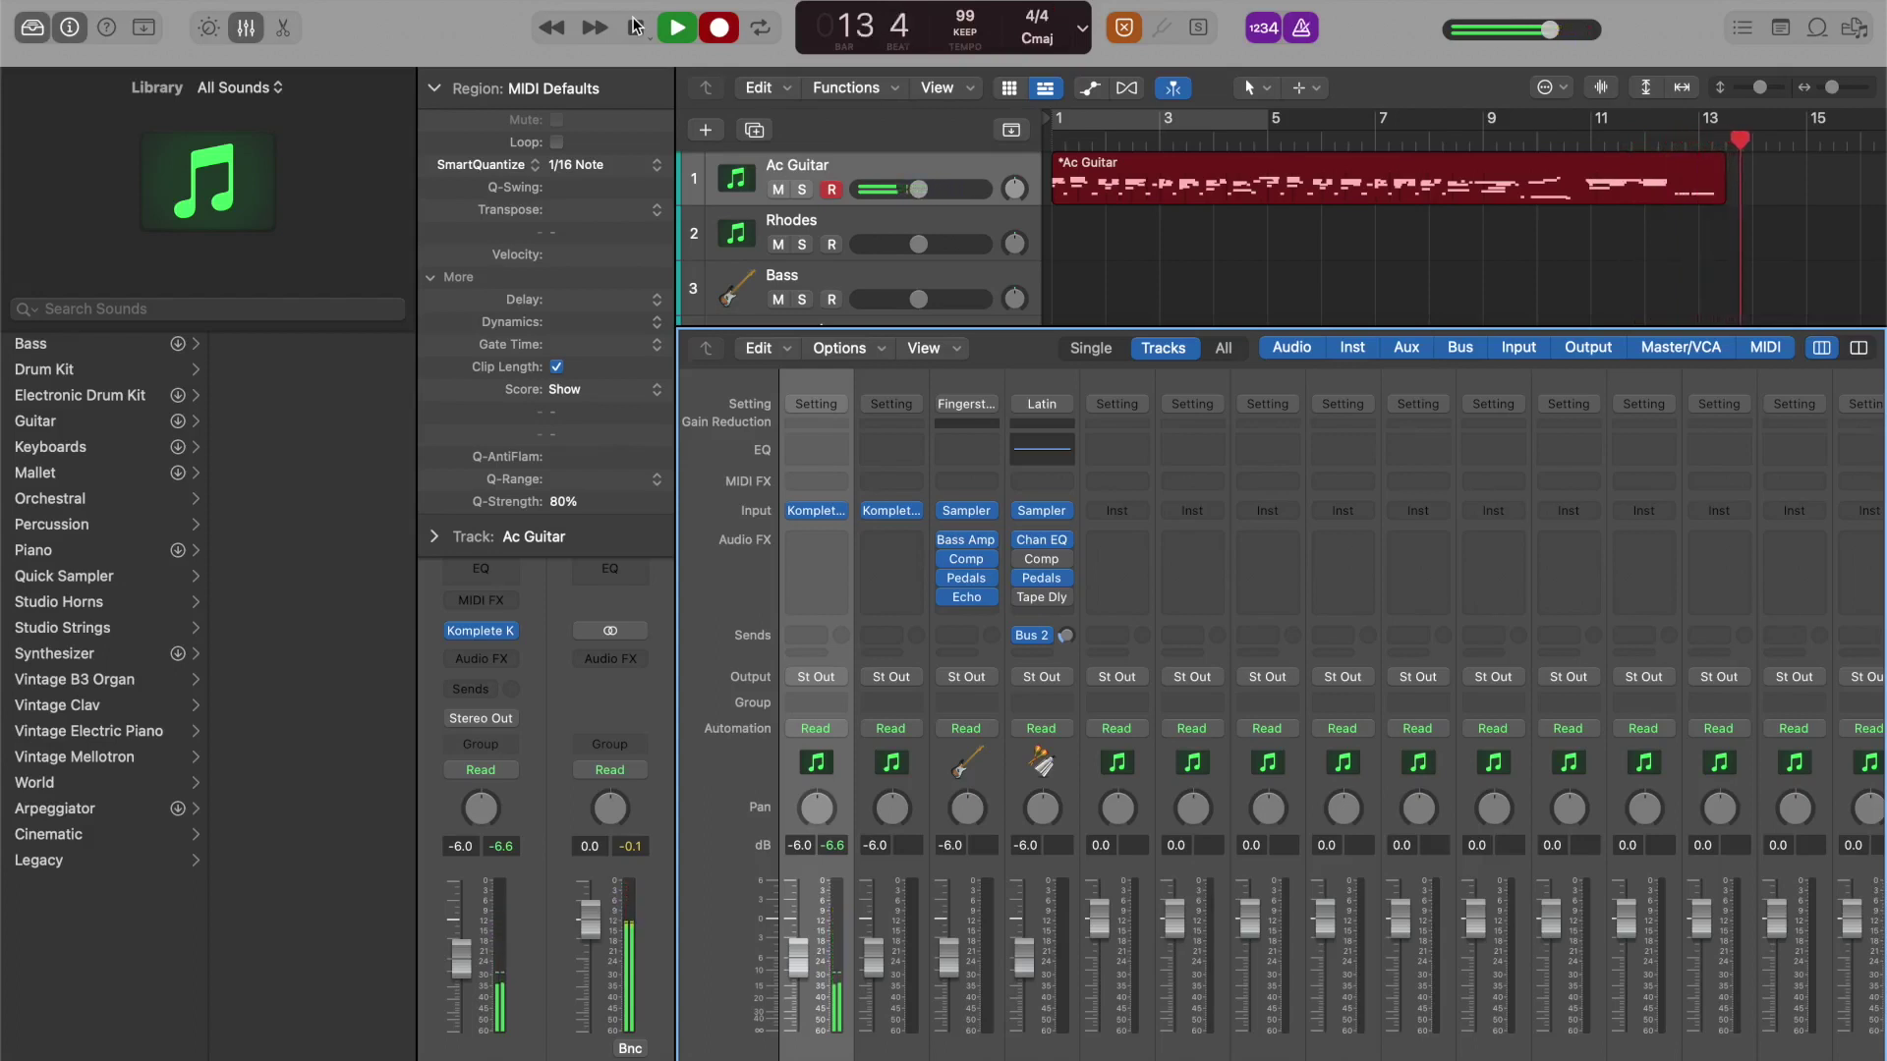
pyautogui.click(637, 27)
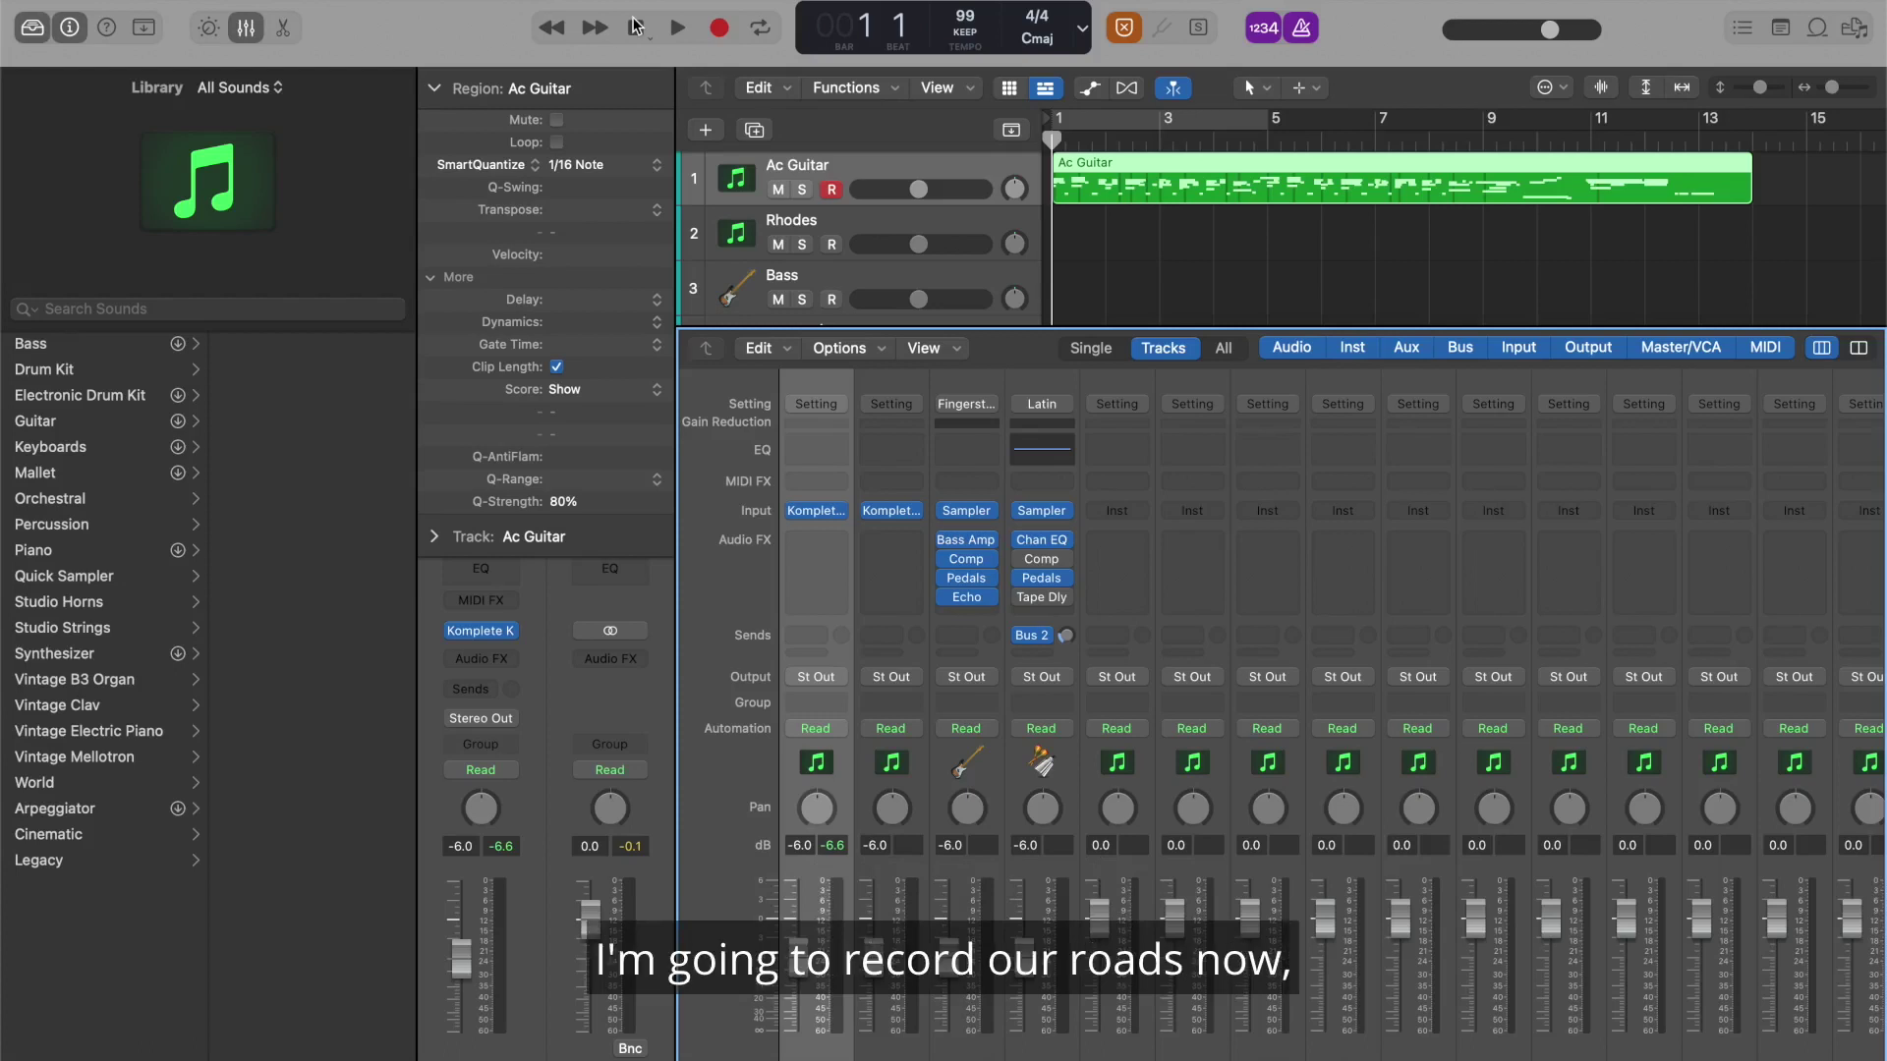
# Select the Rhodes track to arm it and start recording the Rhodes part
pyautogui.press('Down')
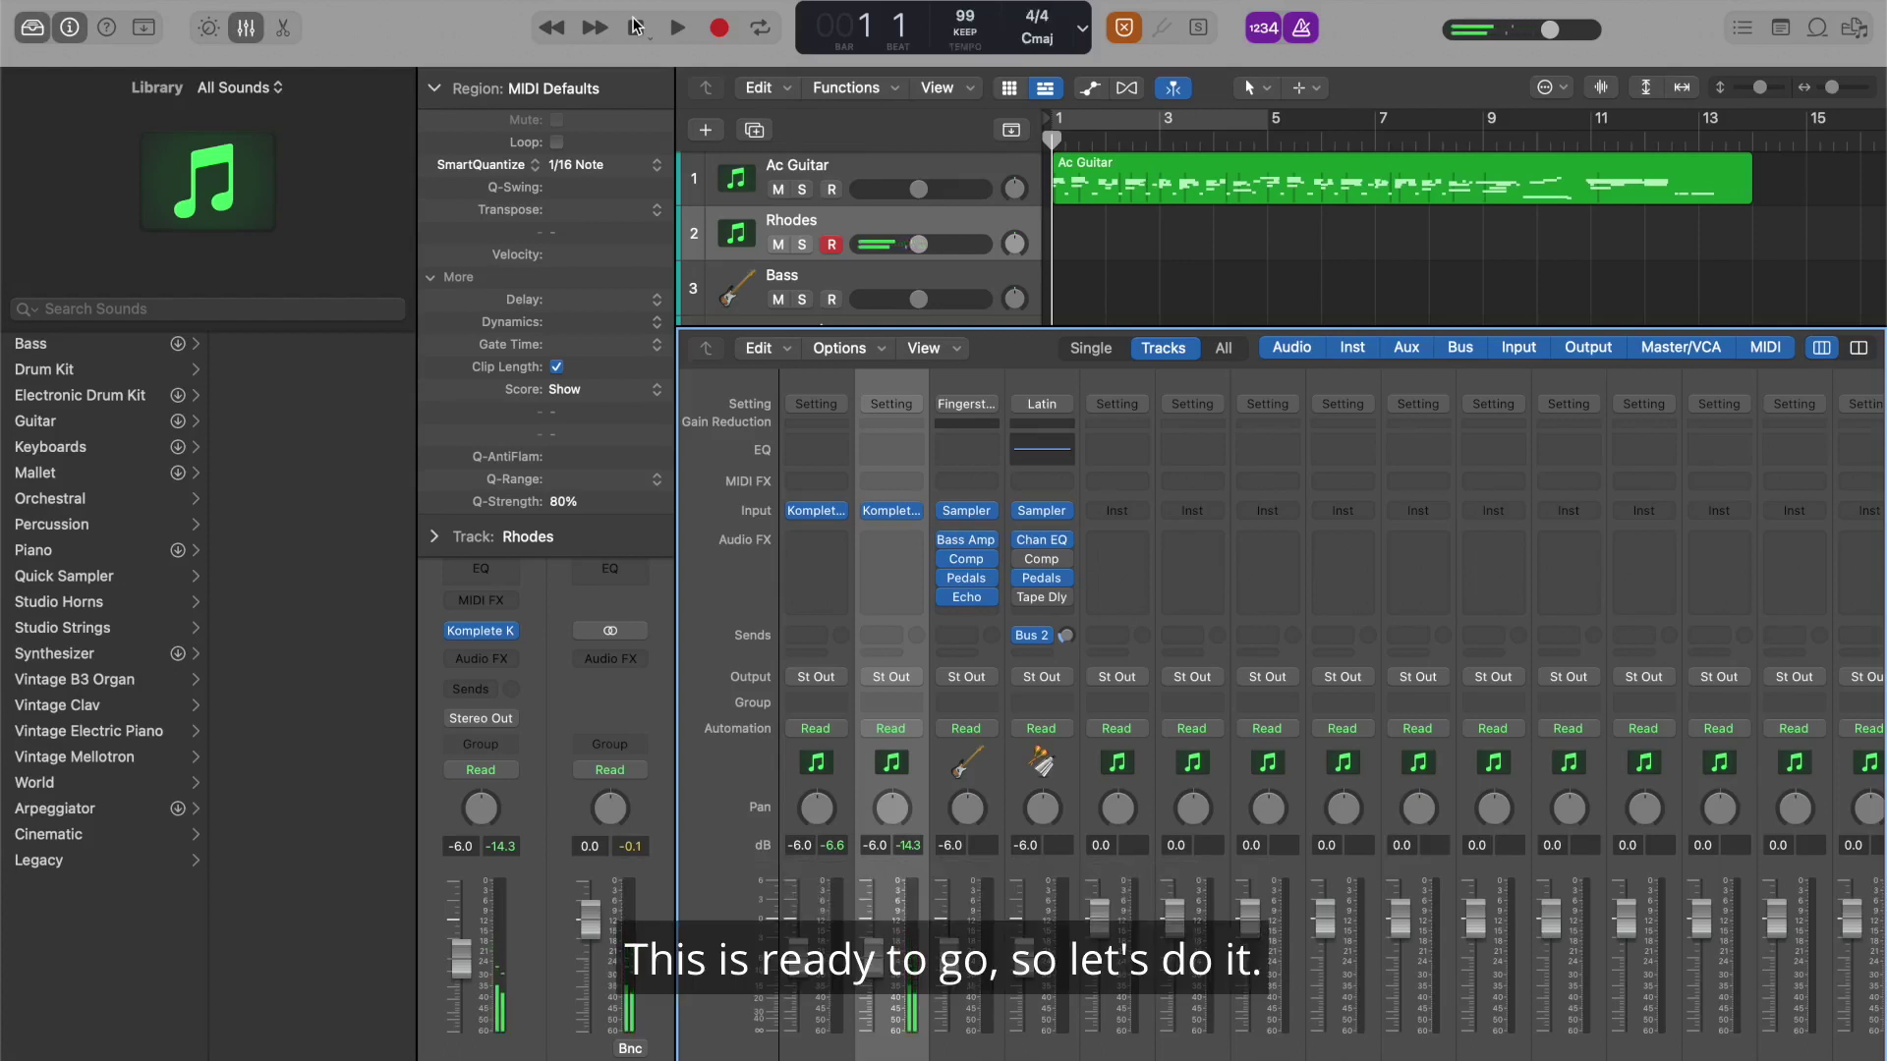
pyautogui.press('r')
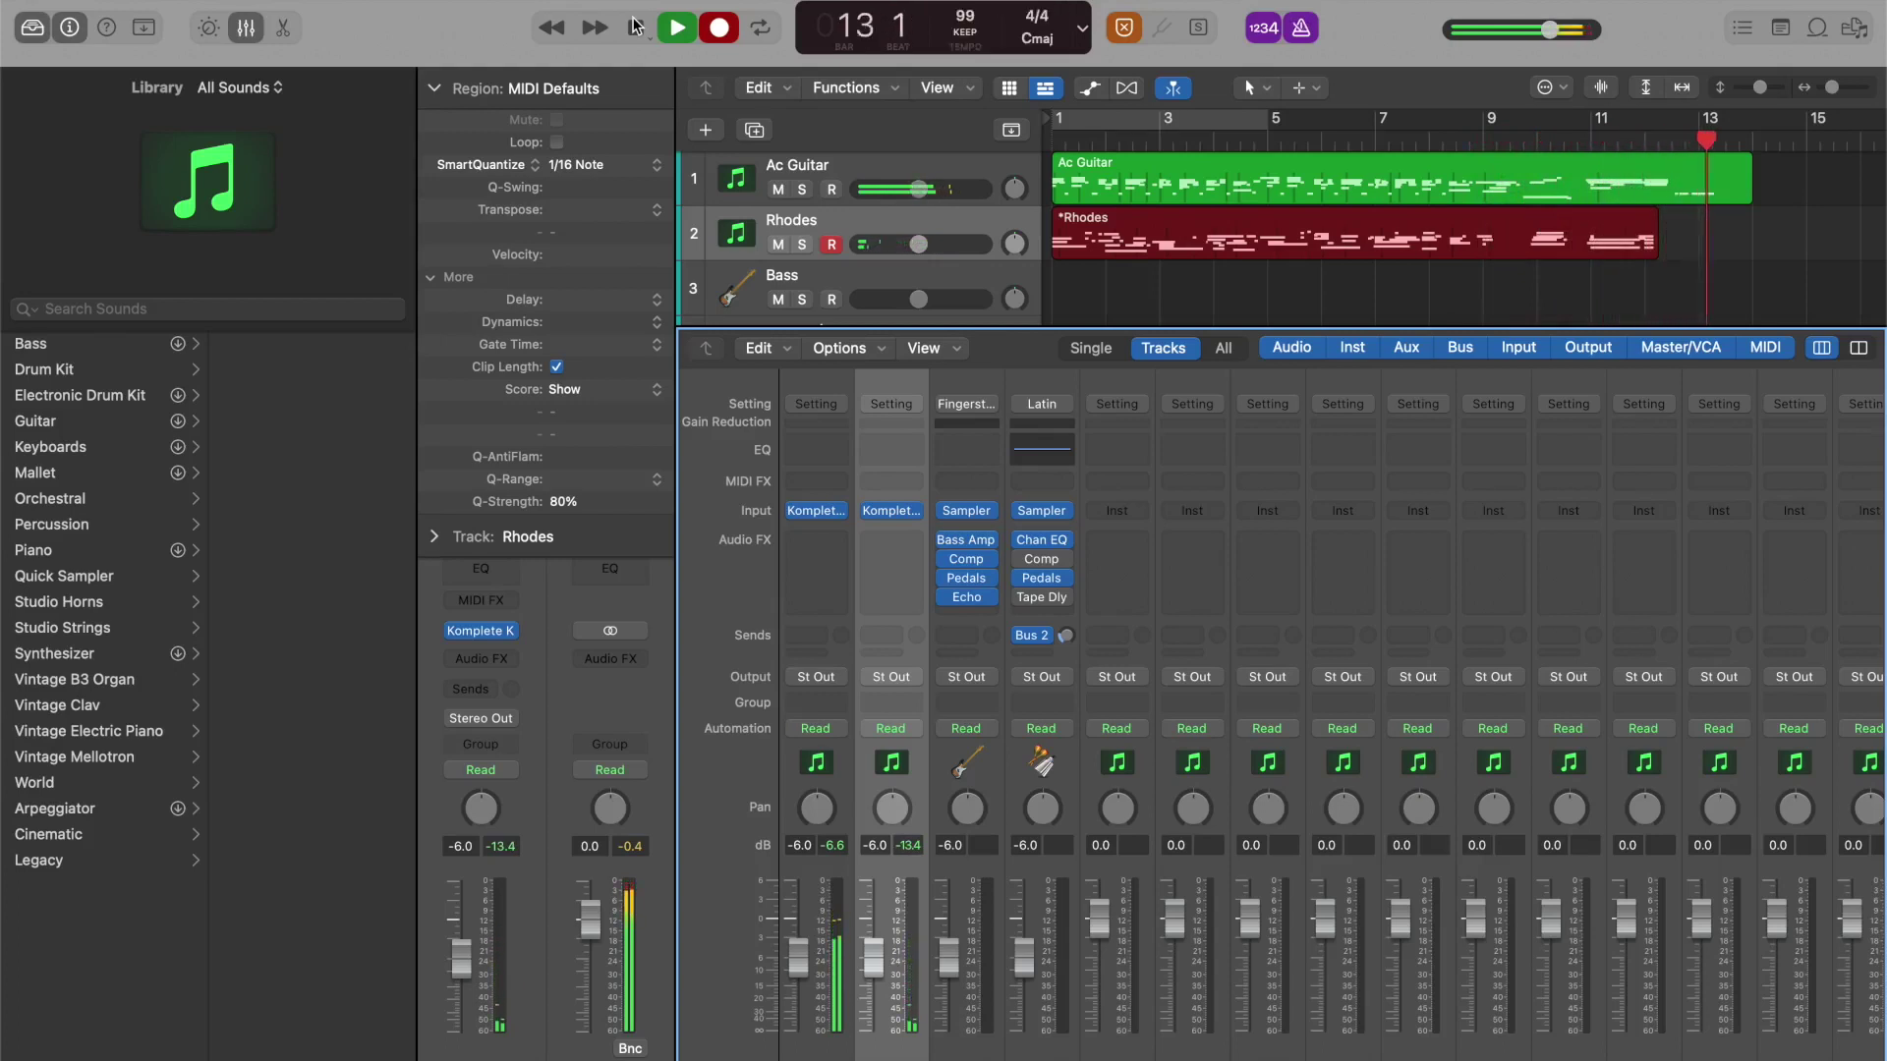
# Finish the Rhodes recording and arm the Bass track with its Fingerstyle Bass sound
pyautogui.click(636, 26)
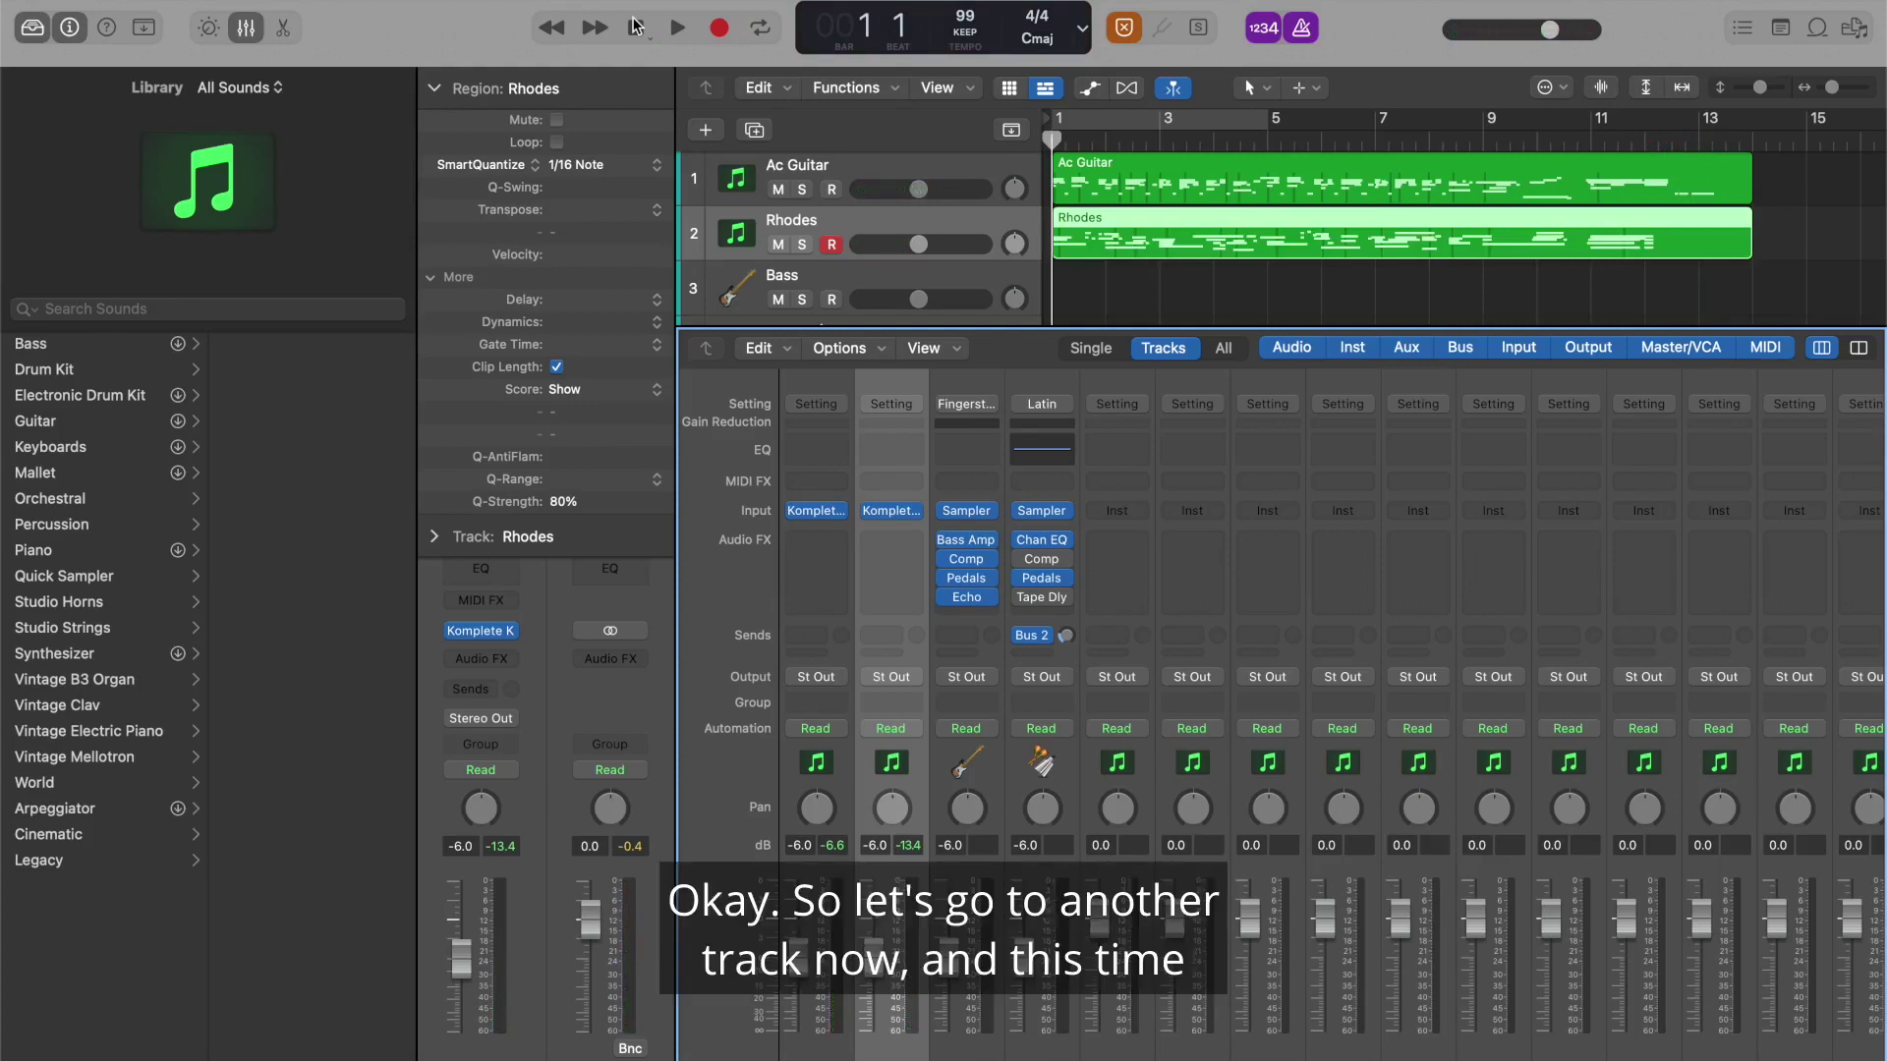
pyautogui.press('Down')
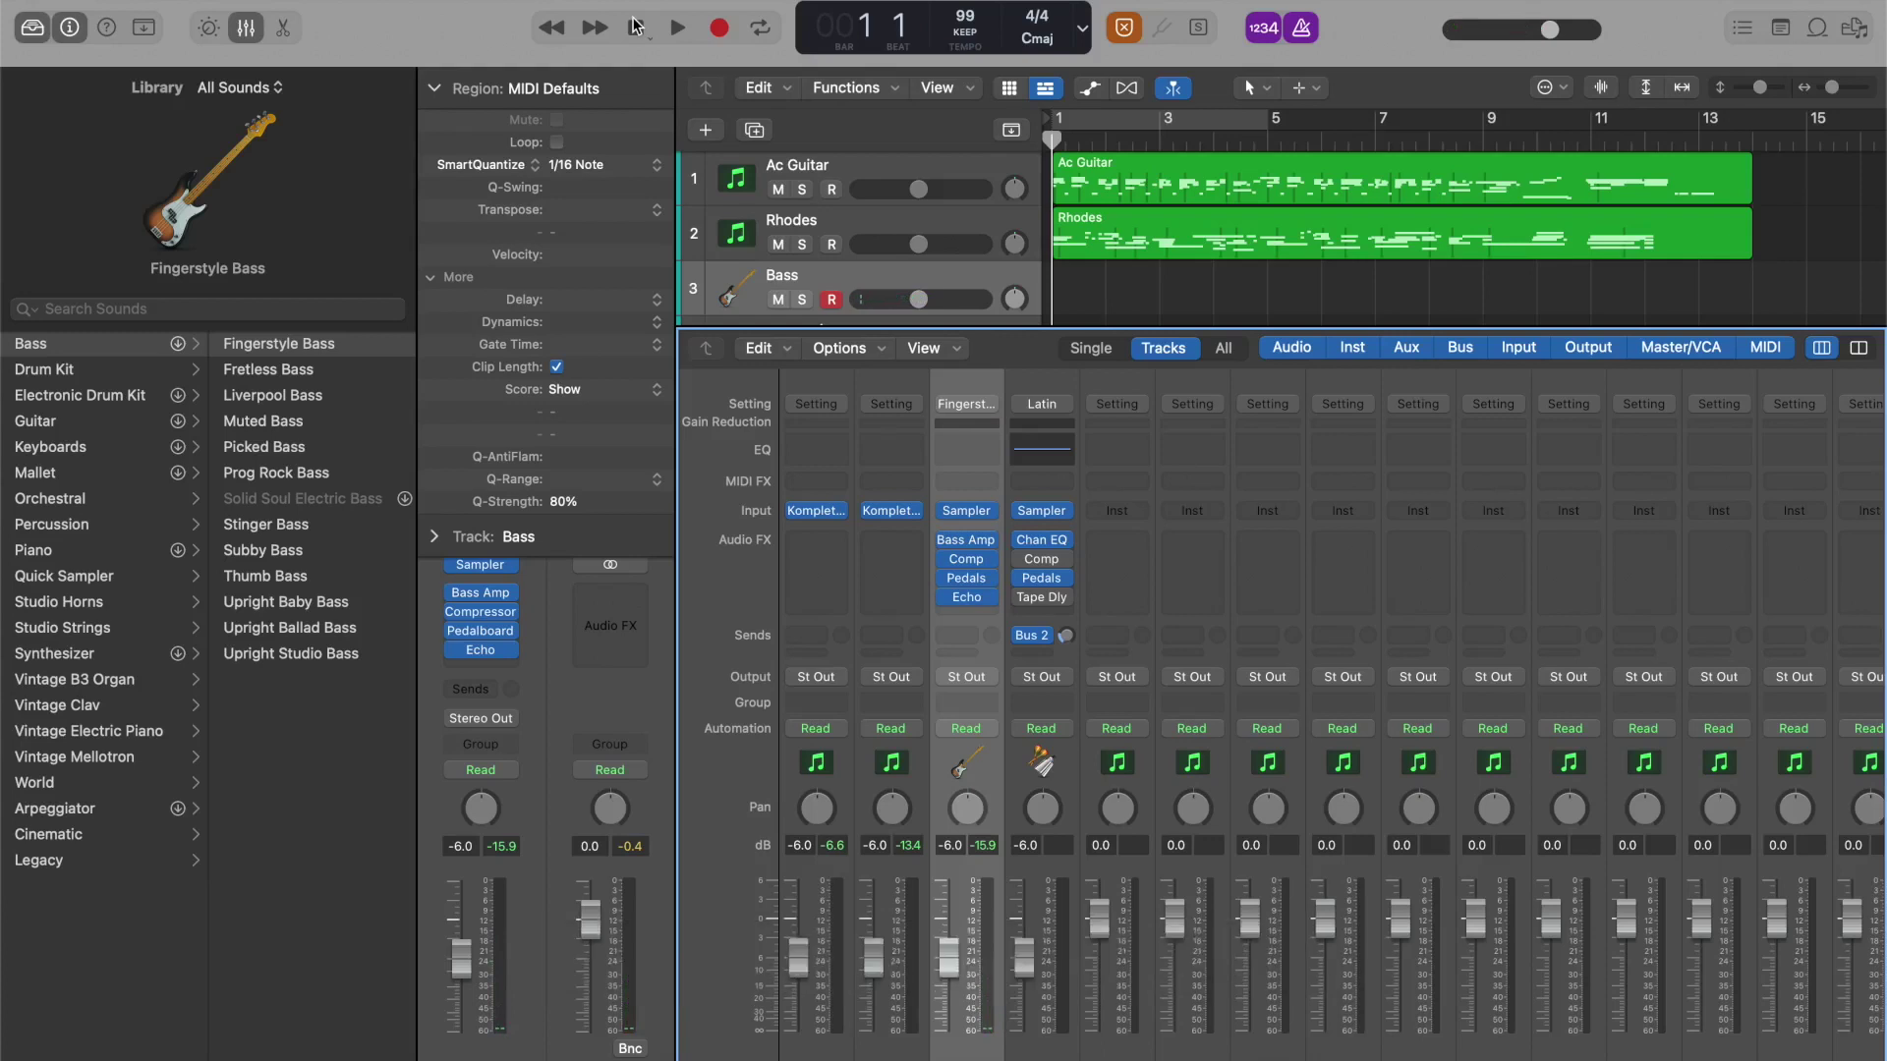
# Start recording the bass line on the armed Bass track
pyautogui.press('r')
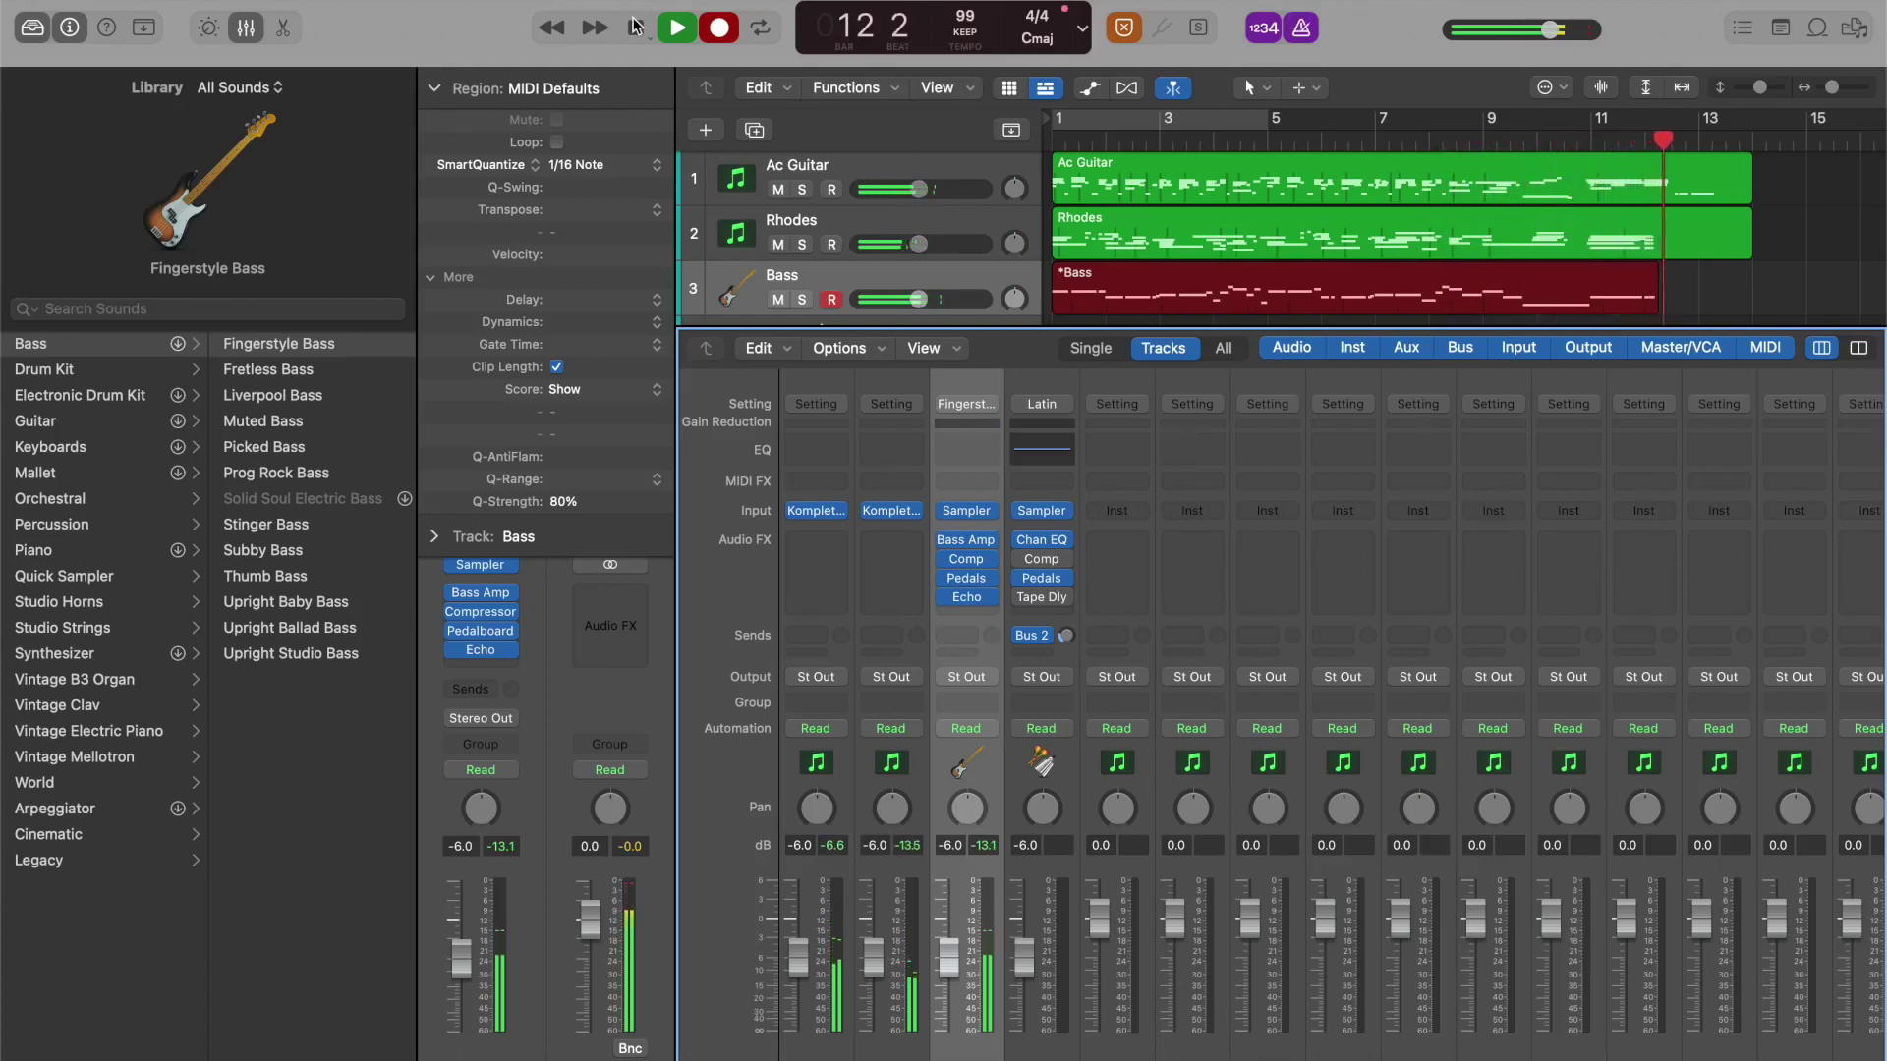
# End the bass recording around bar 12 and arm the Latin percussion track
pyautogui.click(636, 26)
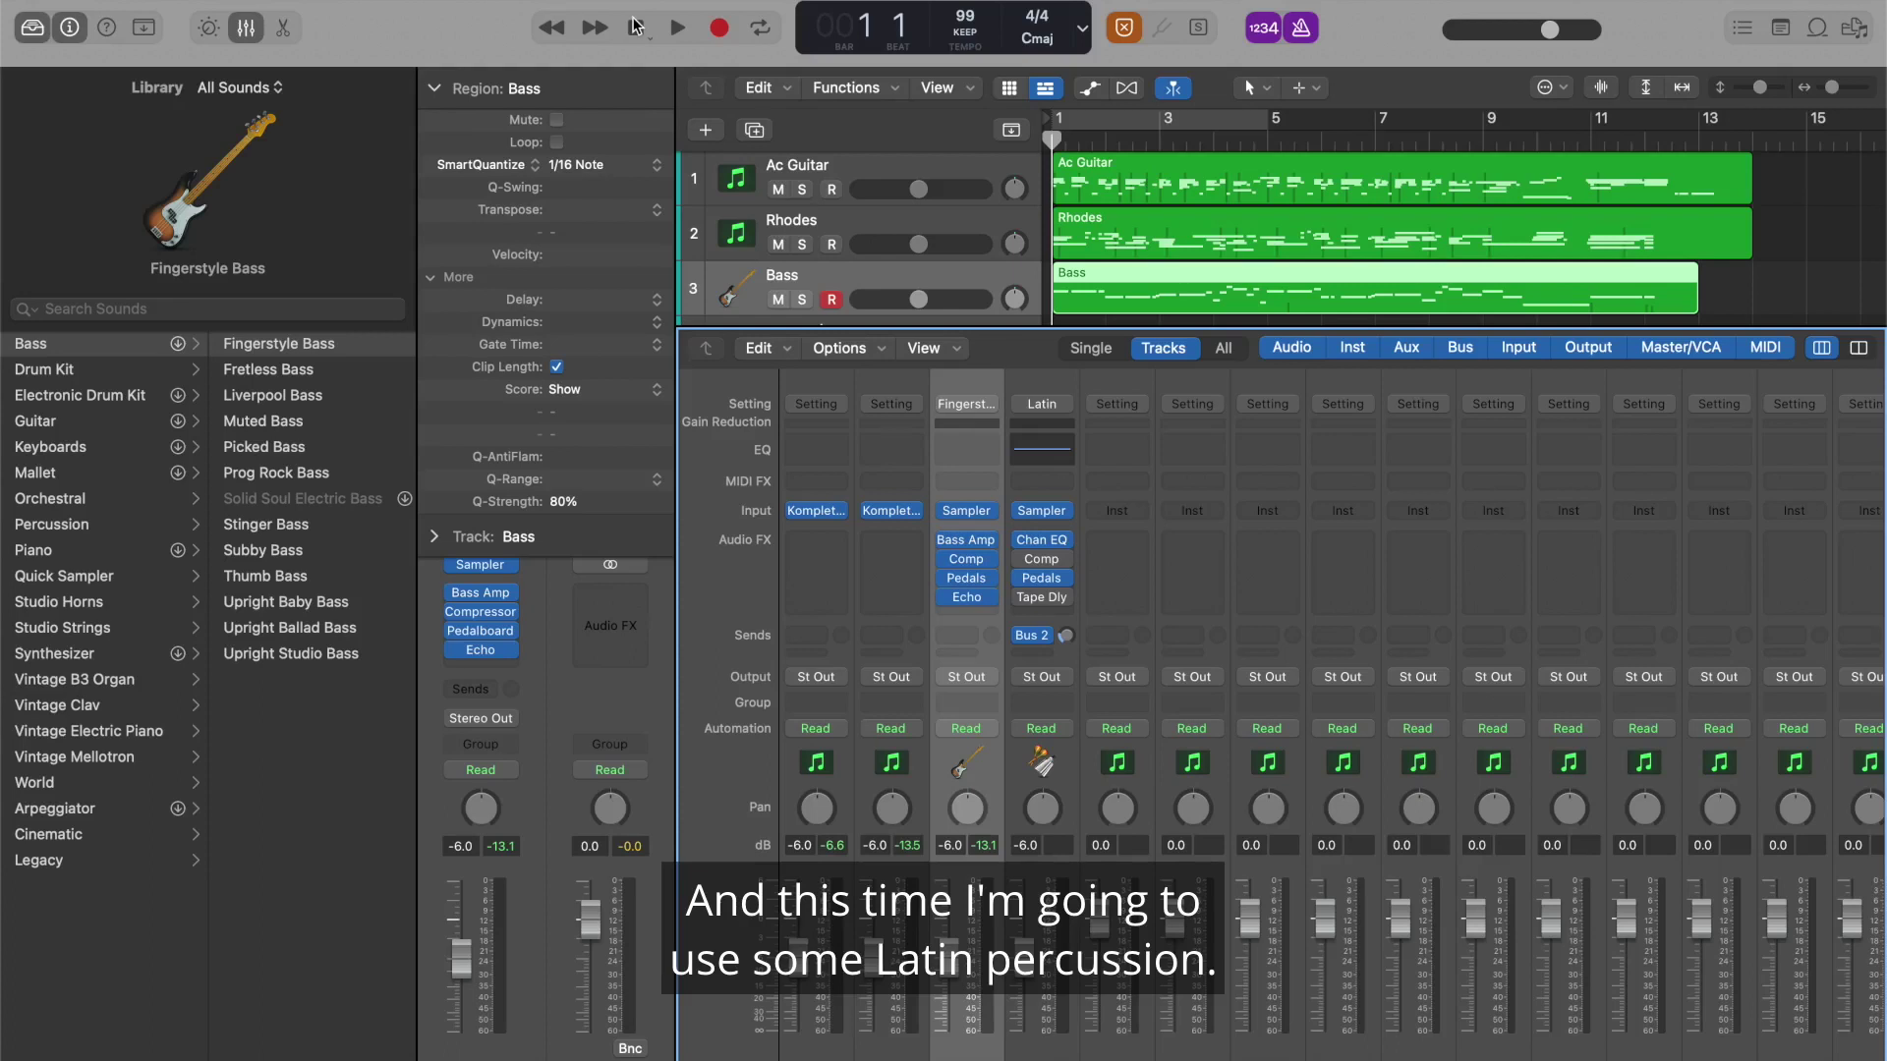
pyautogui.press('Down')
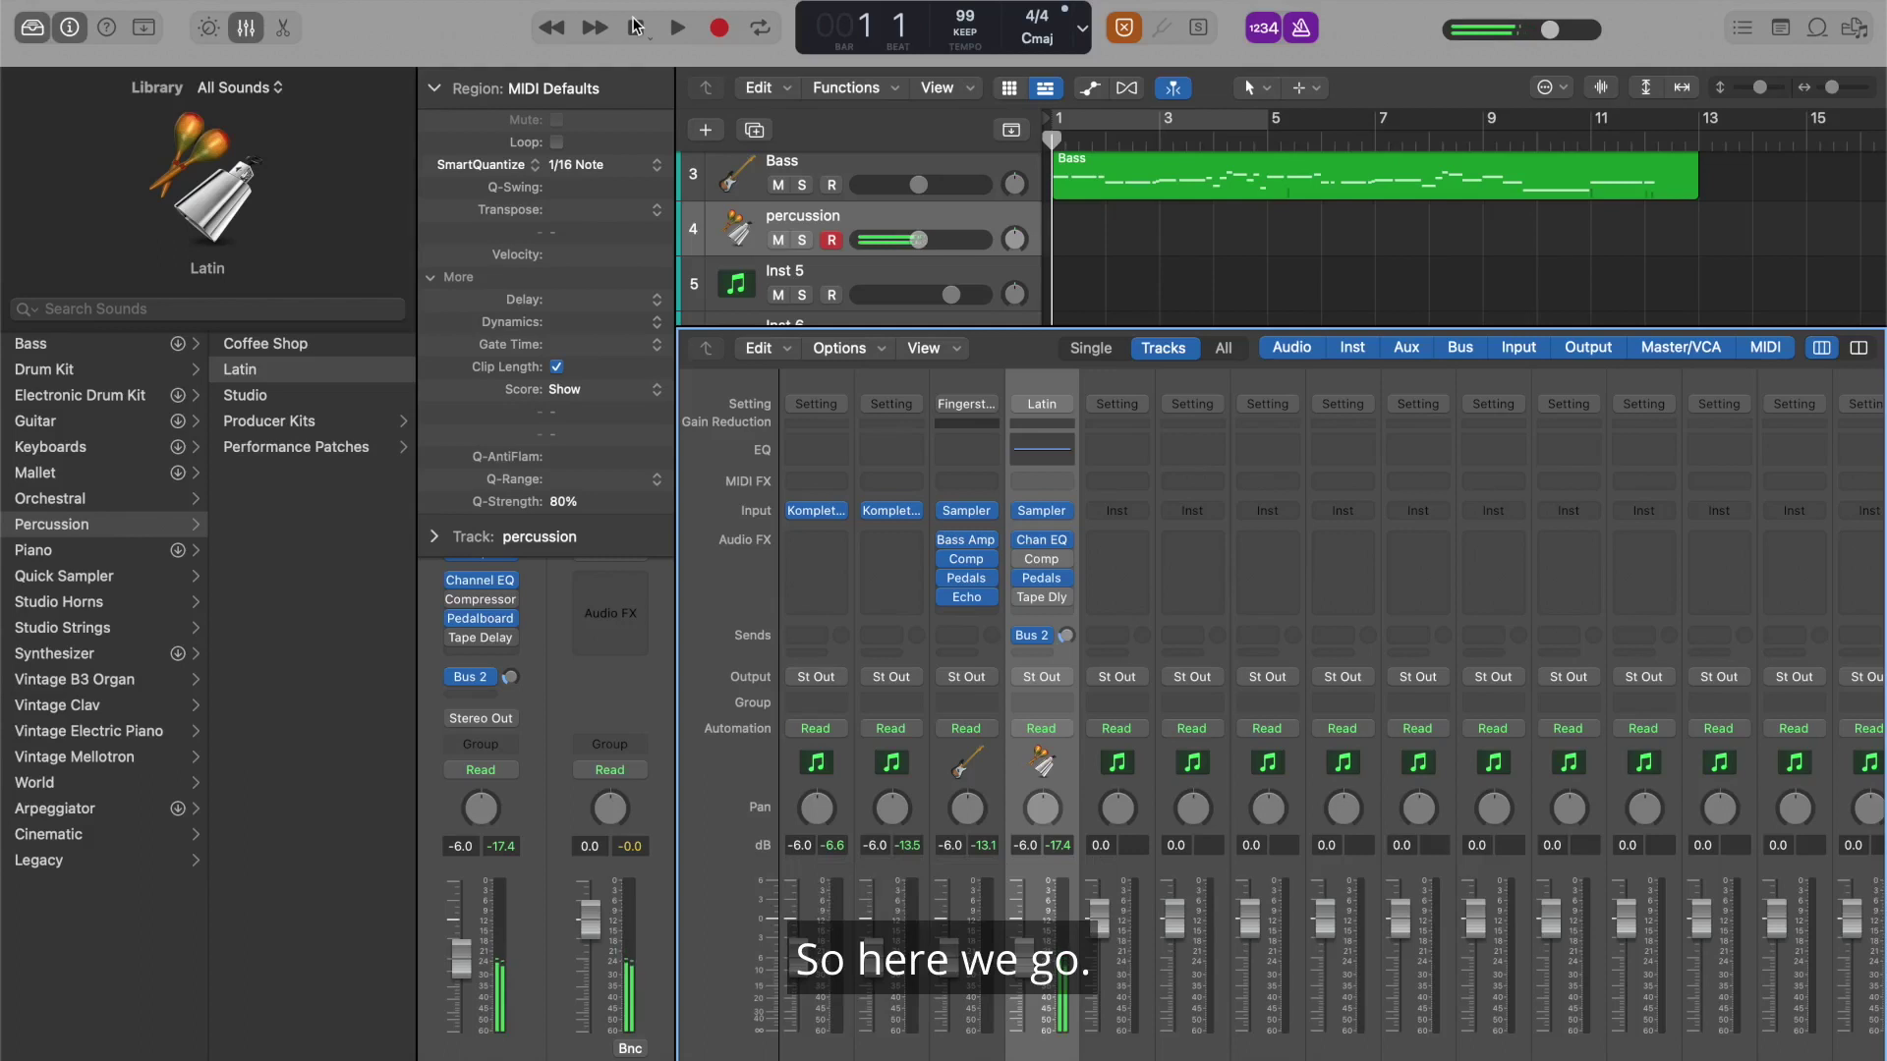
# Record a Latin percussion part over bars 1–12, then play back the full groove
pyautogui.press('r')
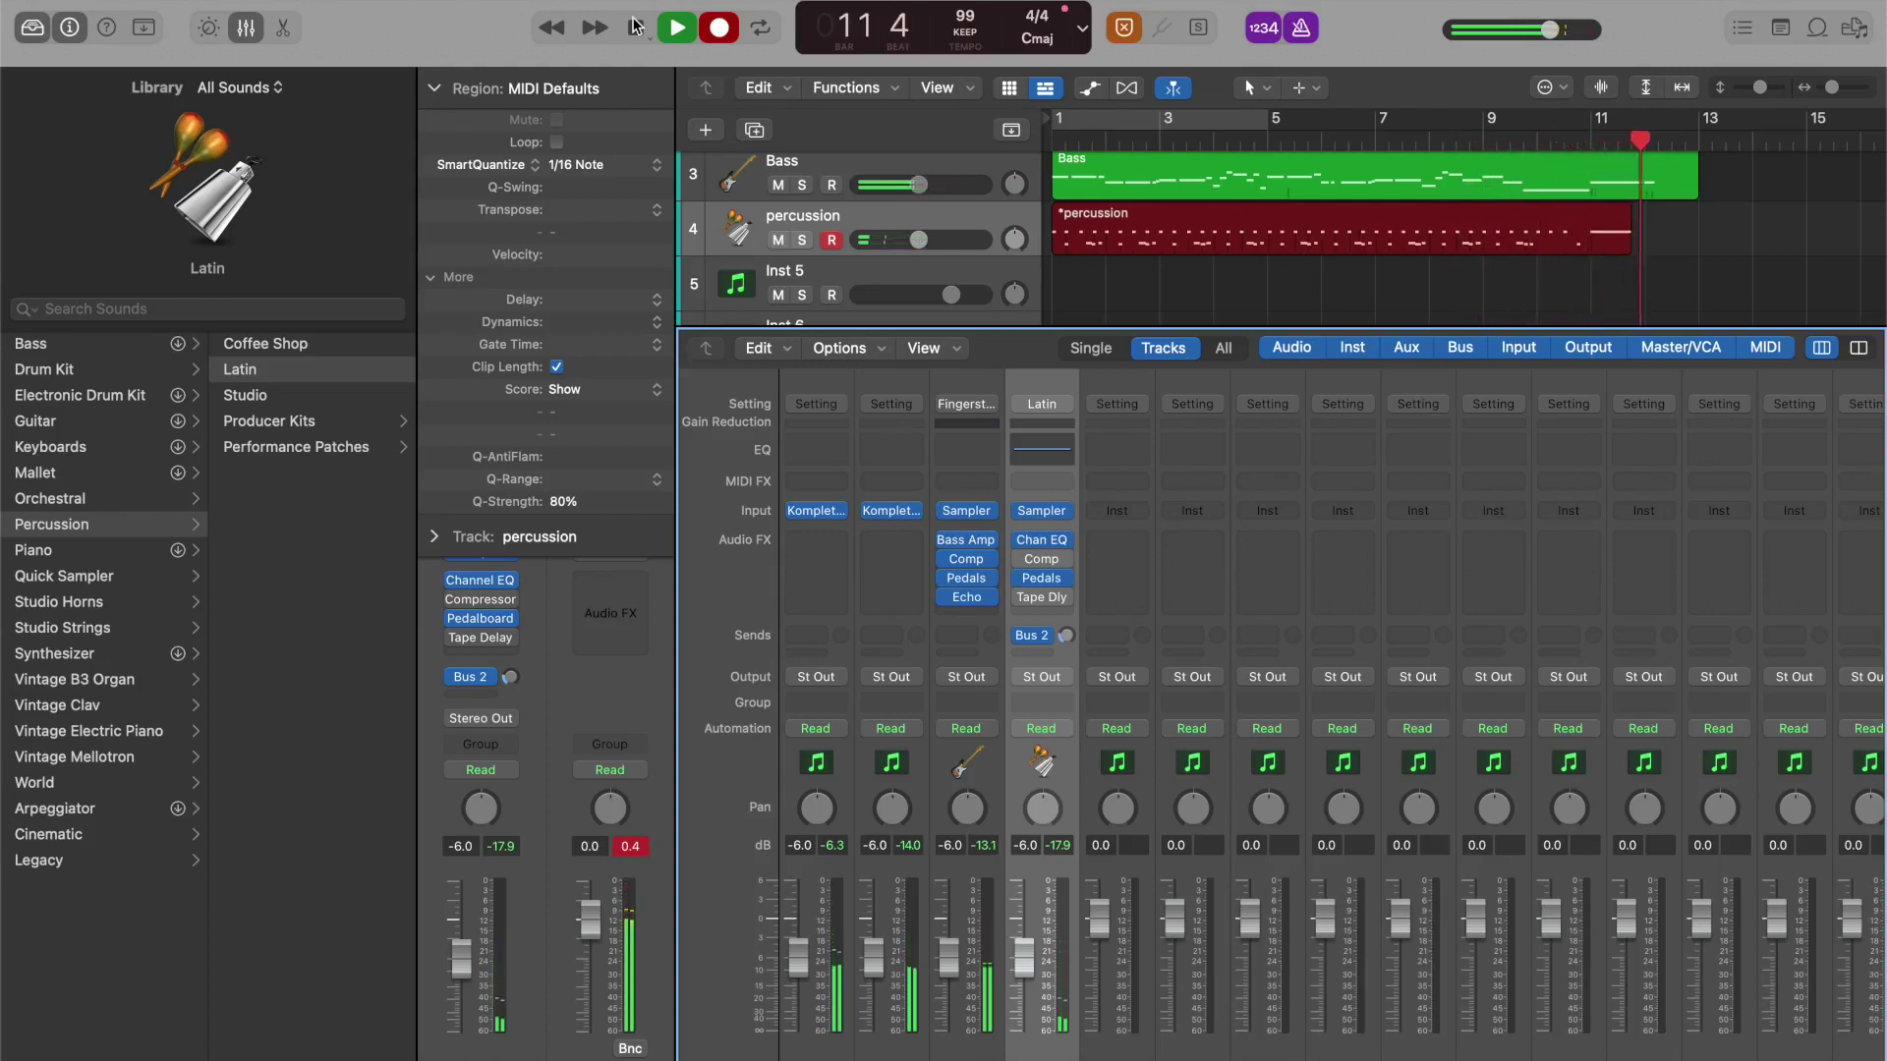
pyautogui.click(637, 27)
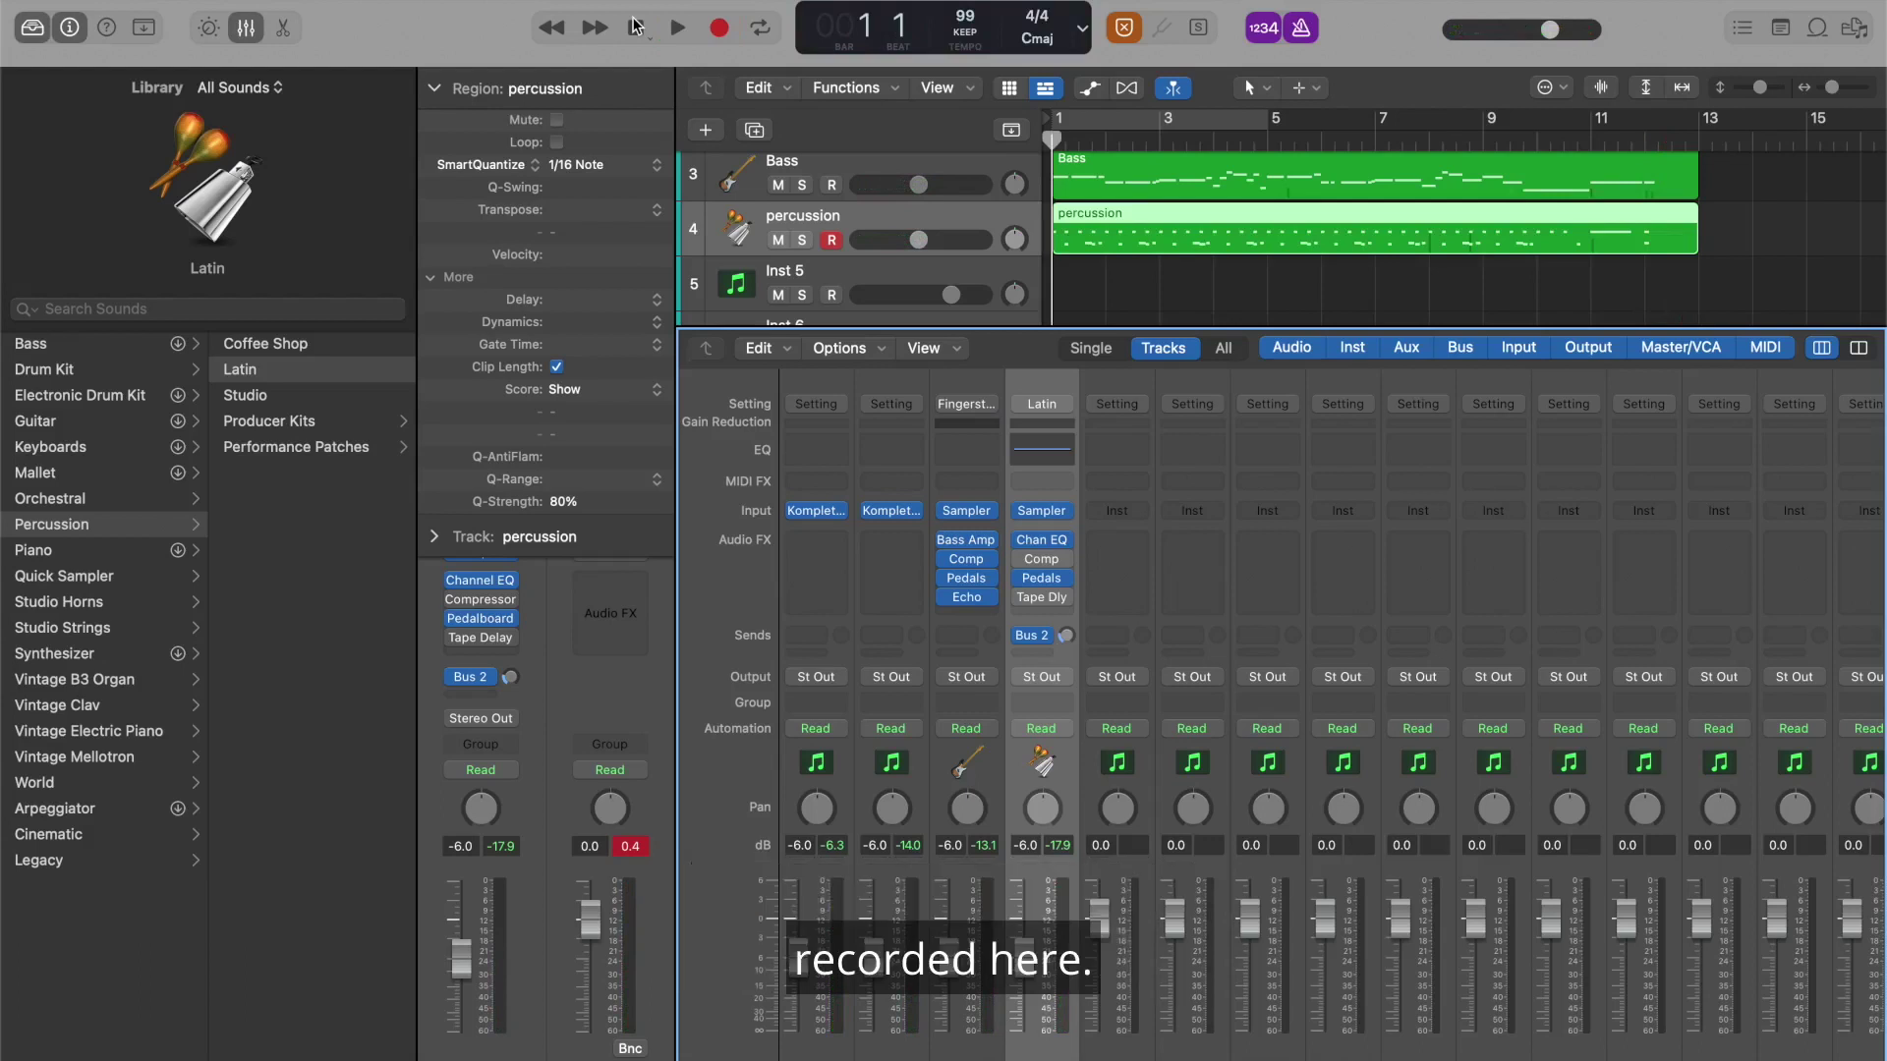
pyautogui.press('space')
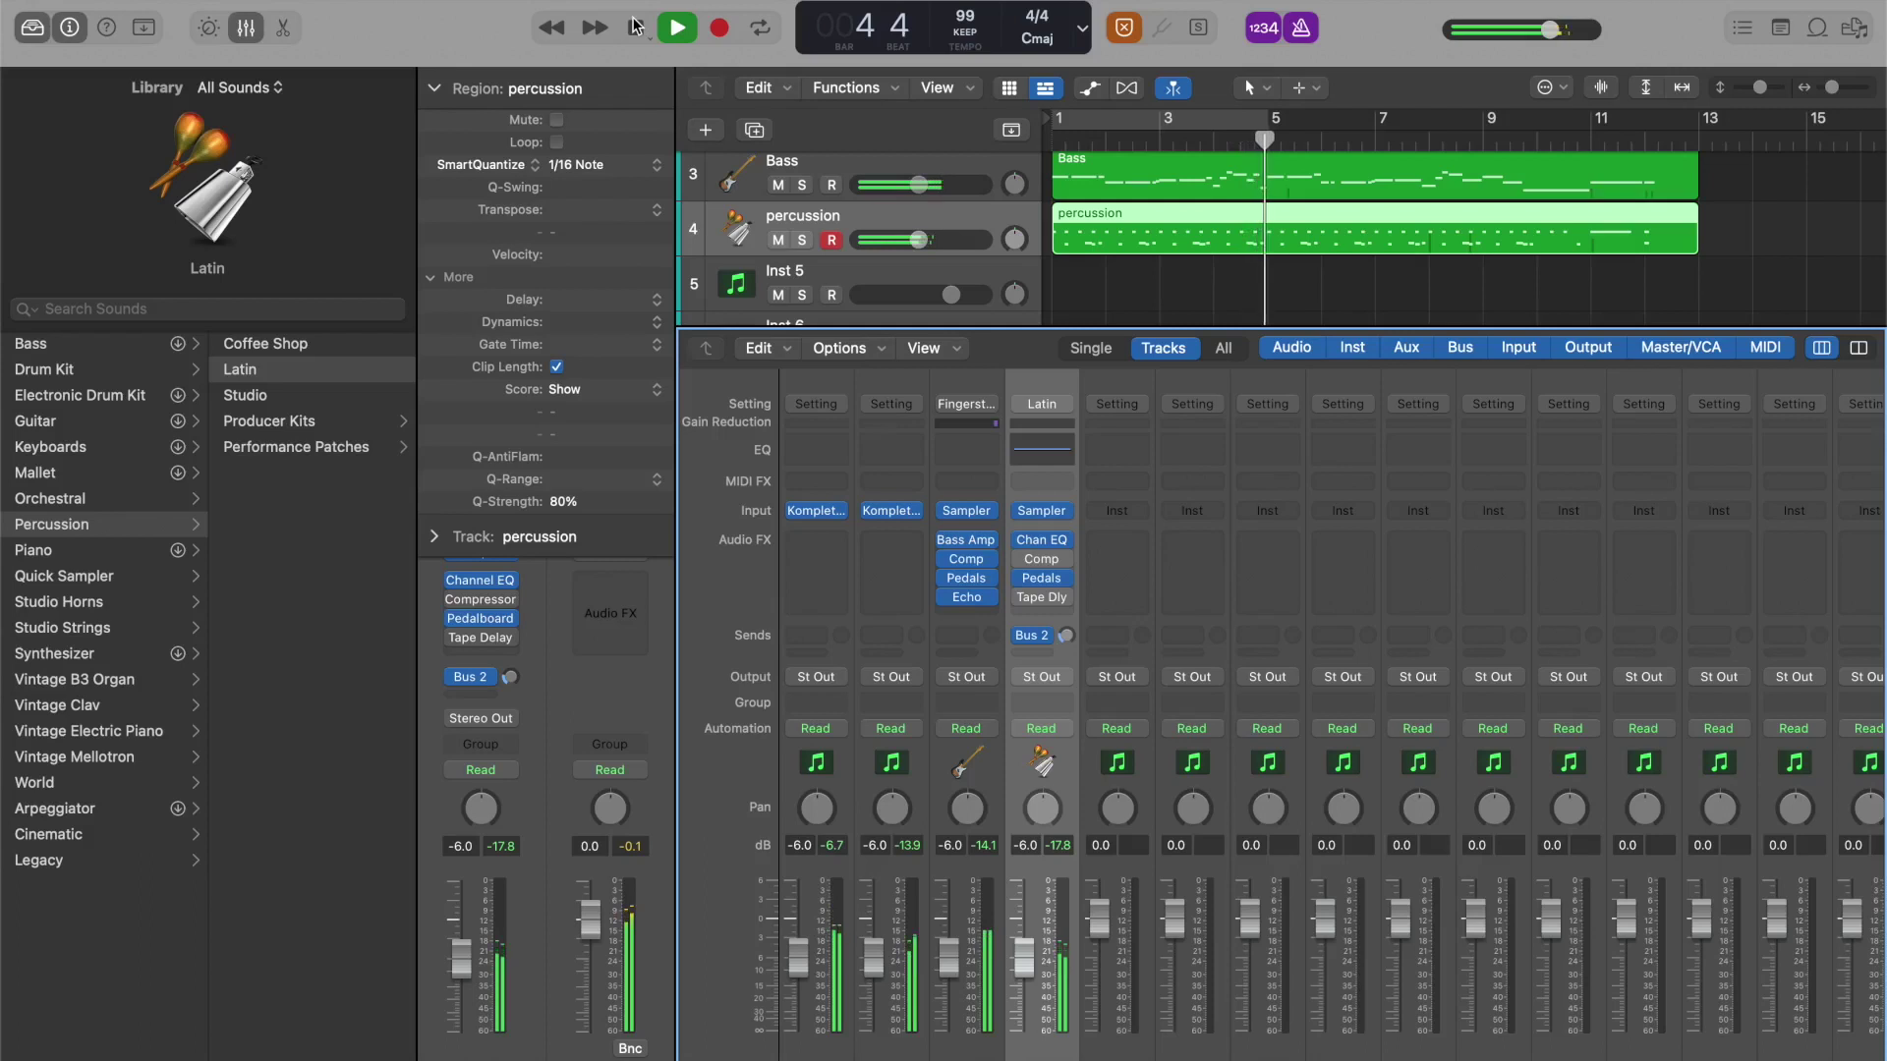
pyautogui.click(634, 24)
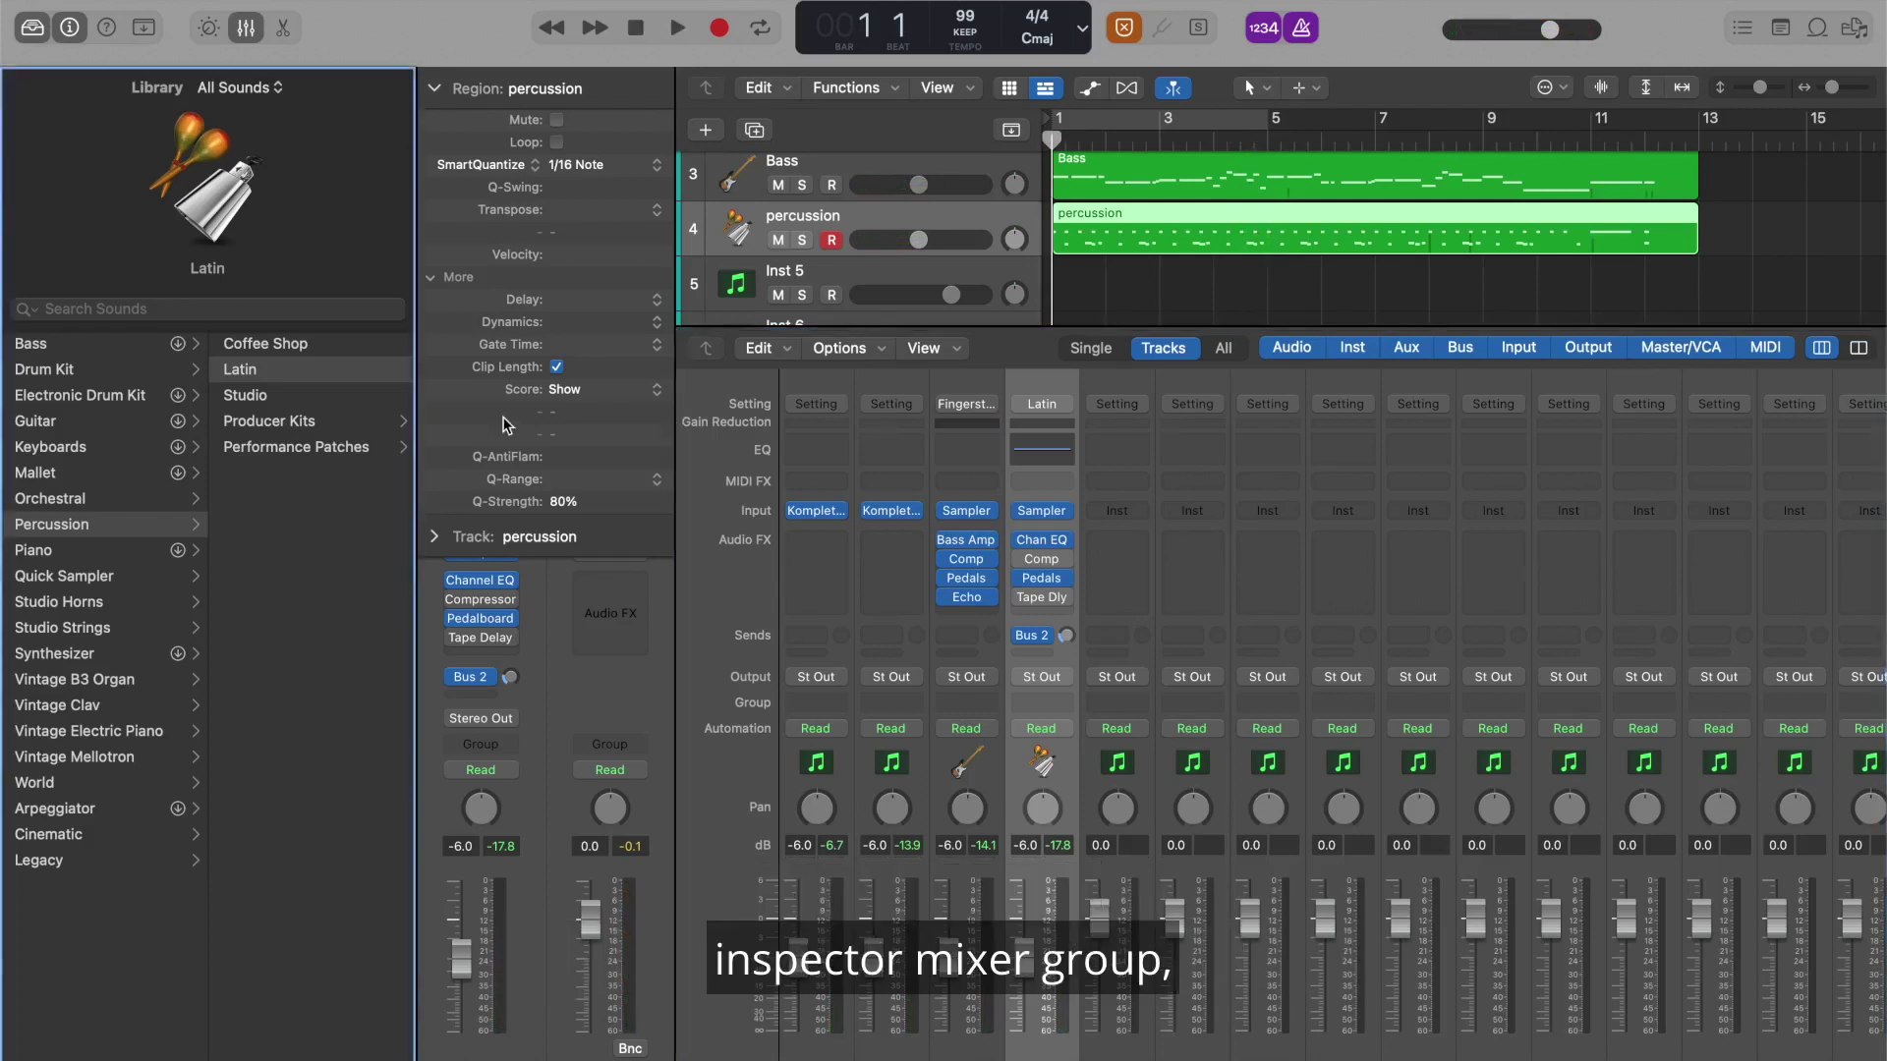
# Set the Ac Guitar channel fader to -8.0 dB in the Mixer
pyautogui.click(1082, 626)
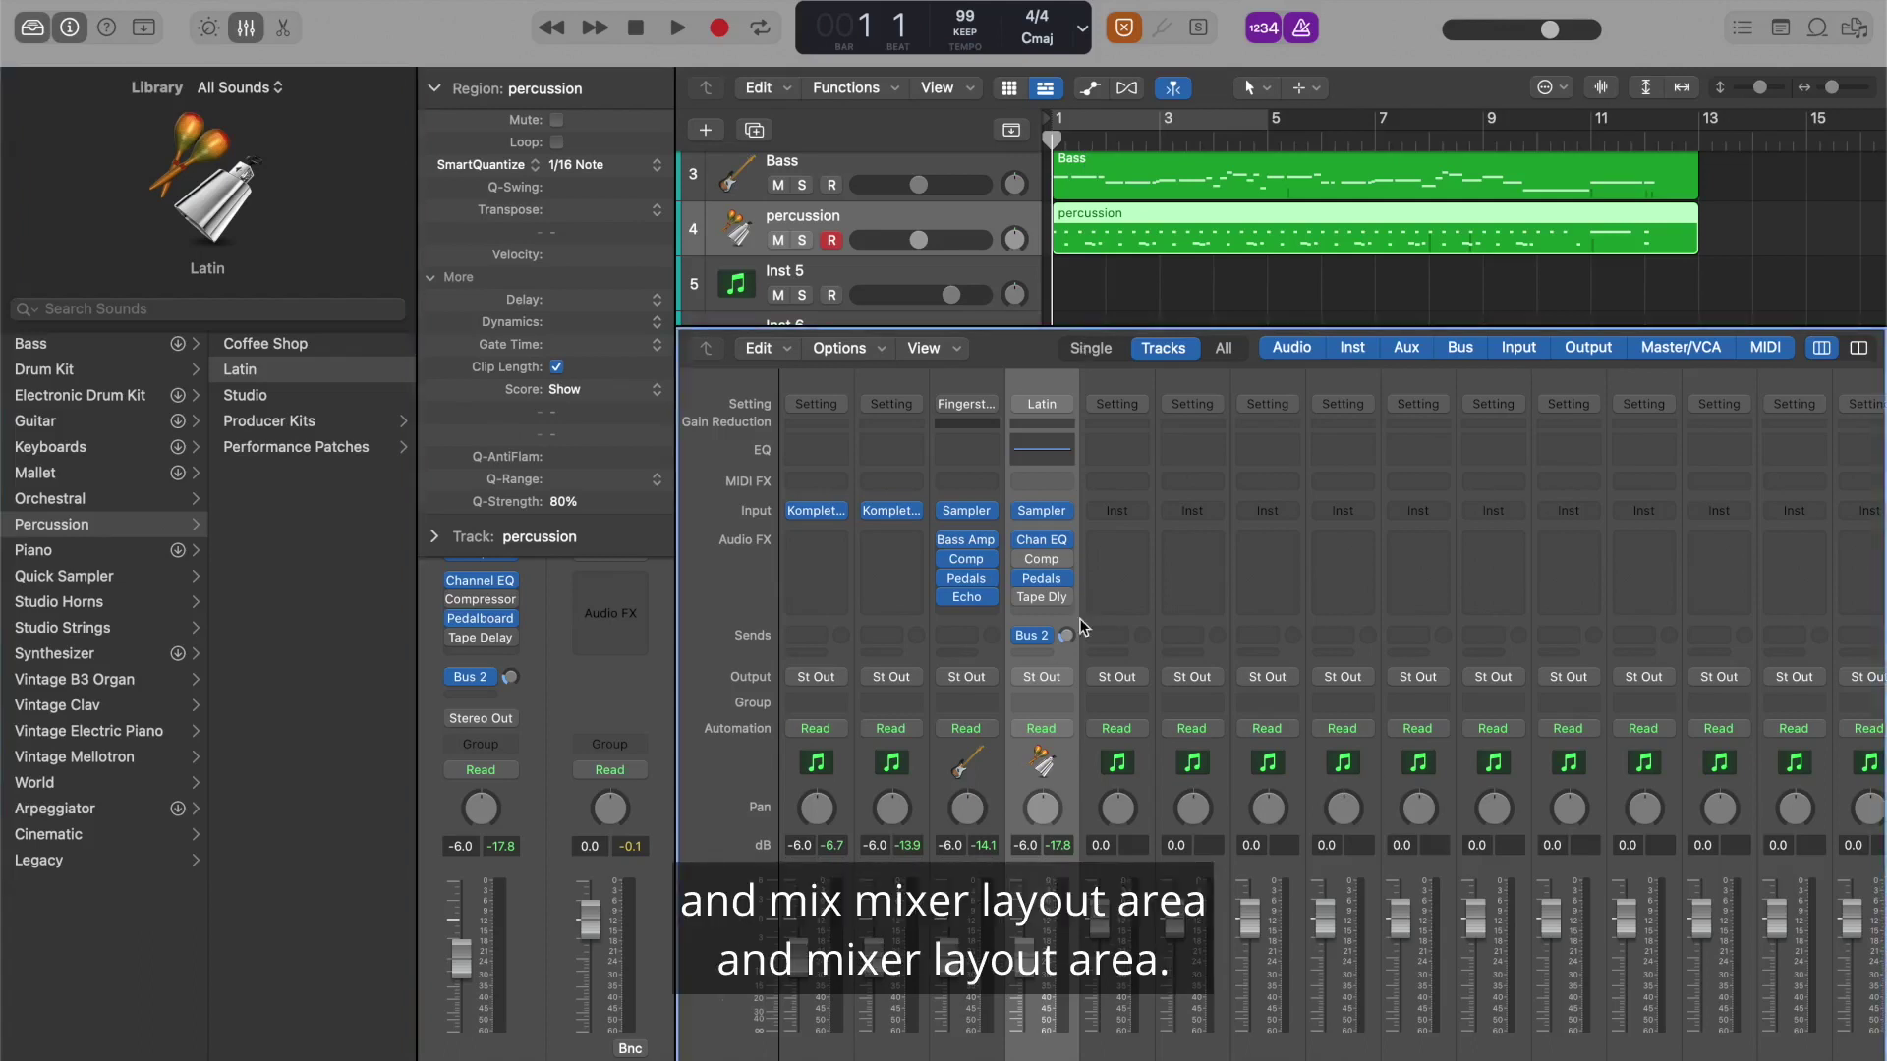
pyautogui.click(967, 869)
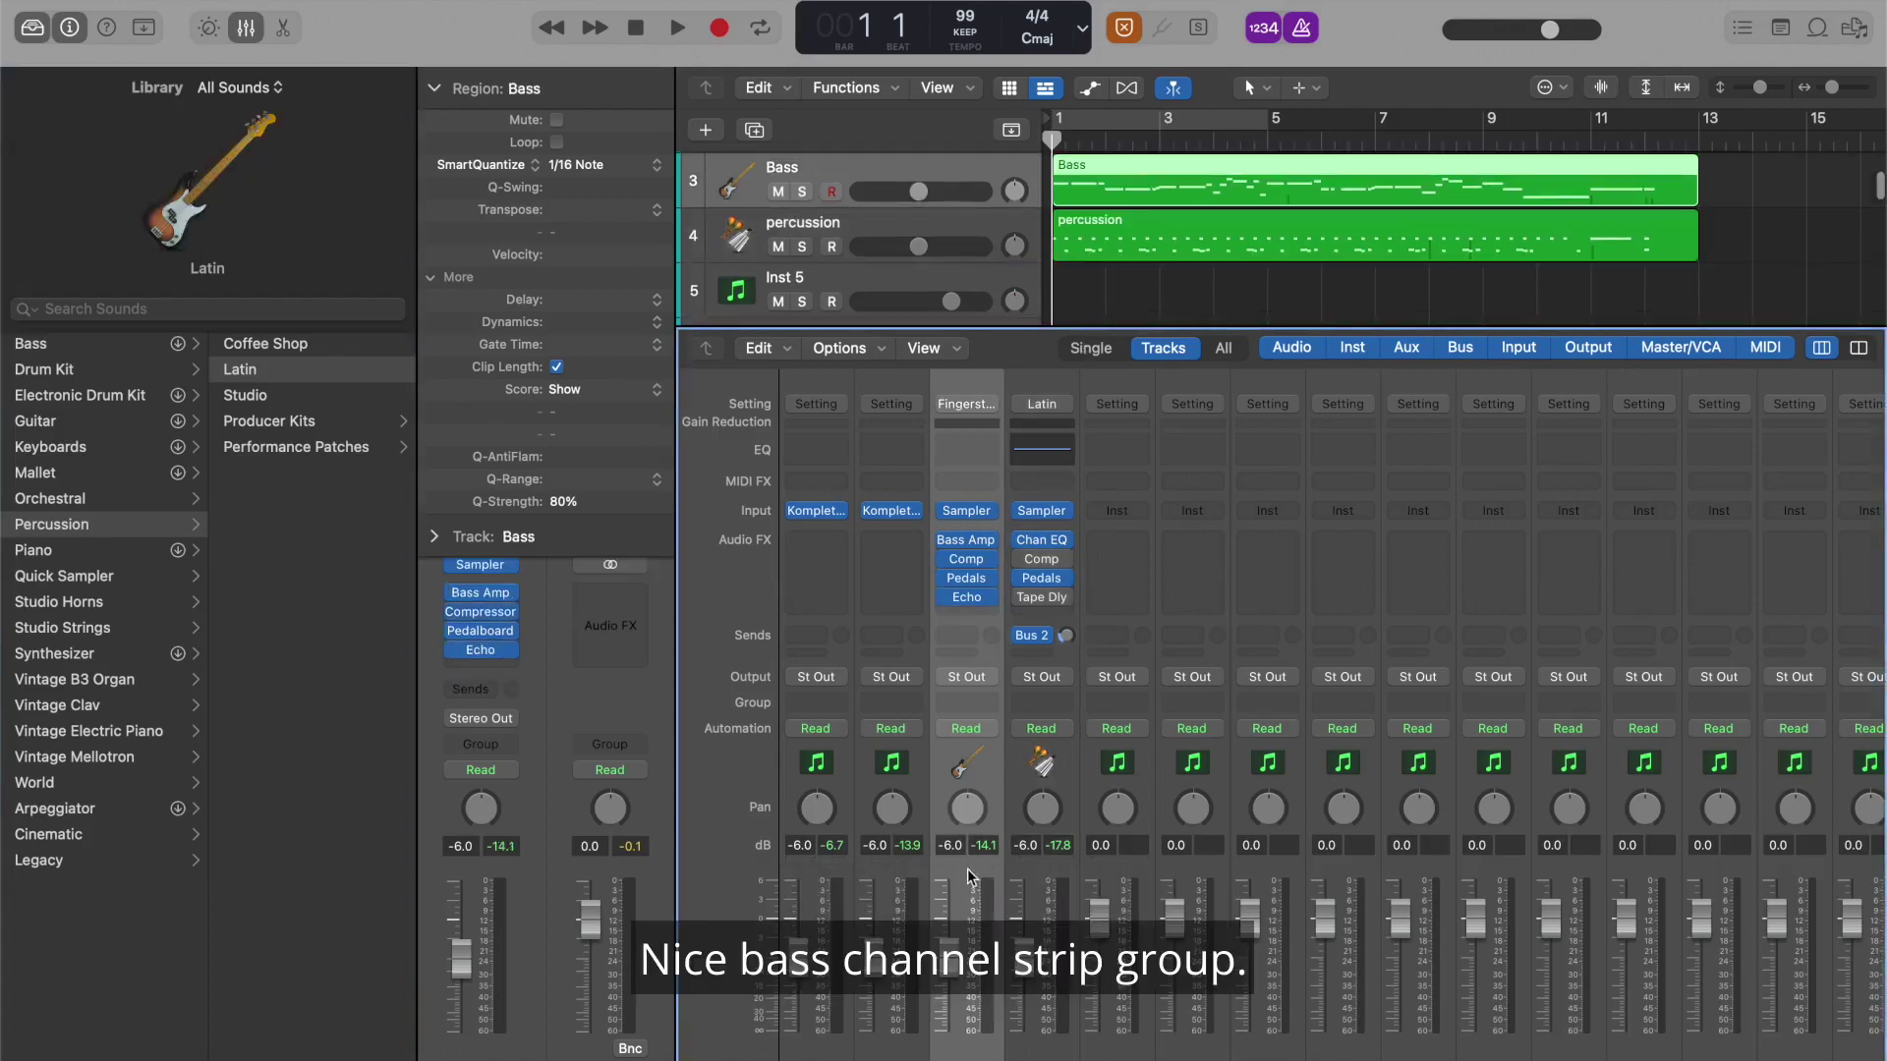
pyautogui.press('Up')
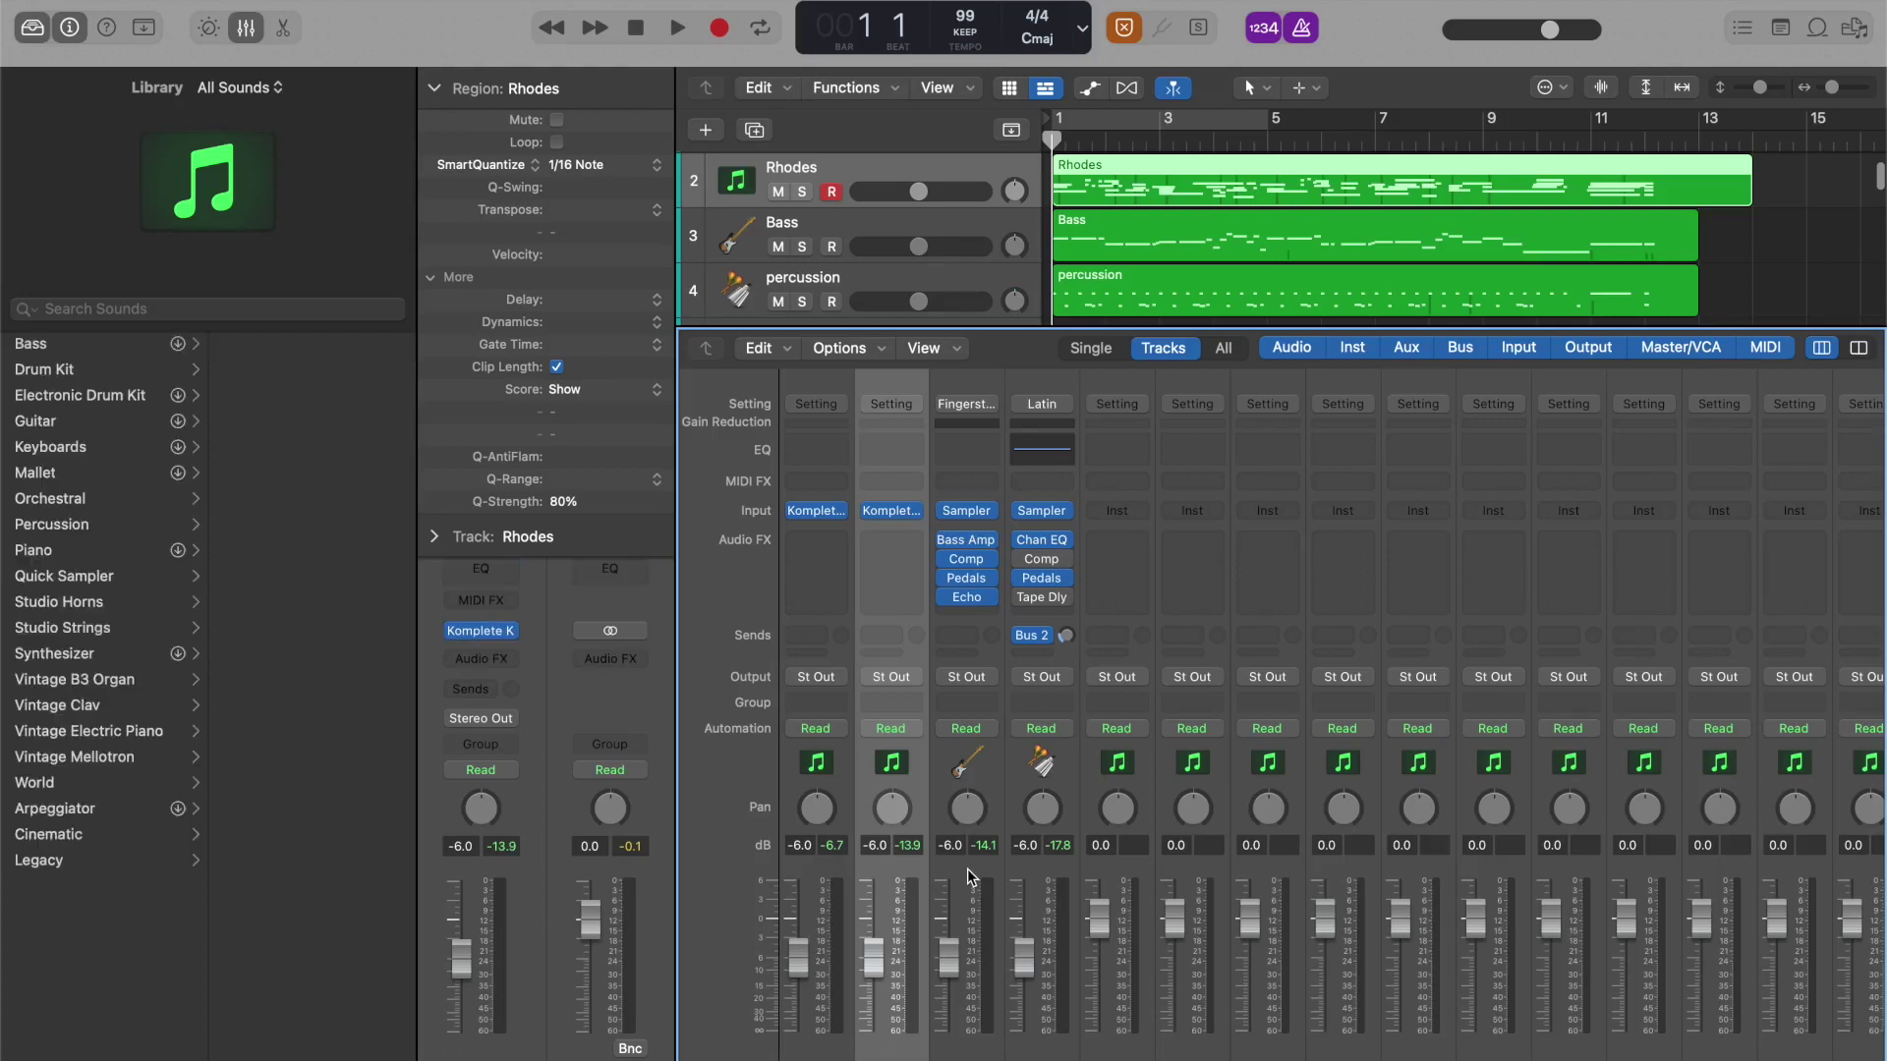
pyautogui.press('Up')
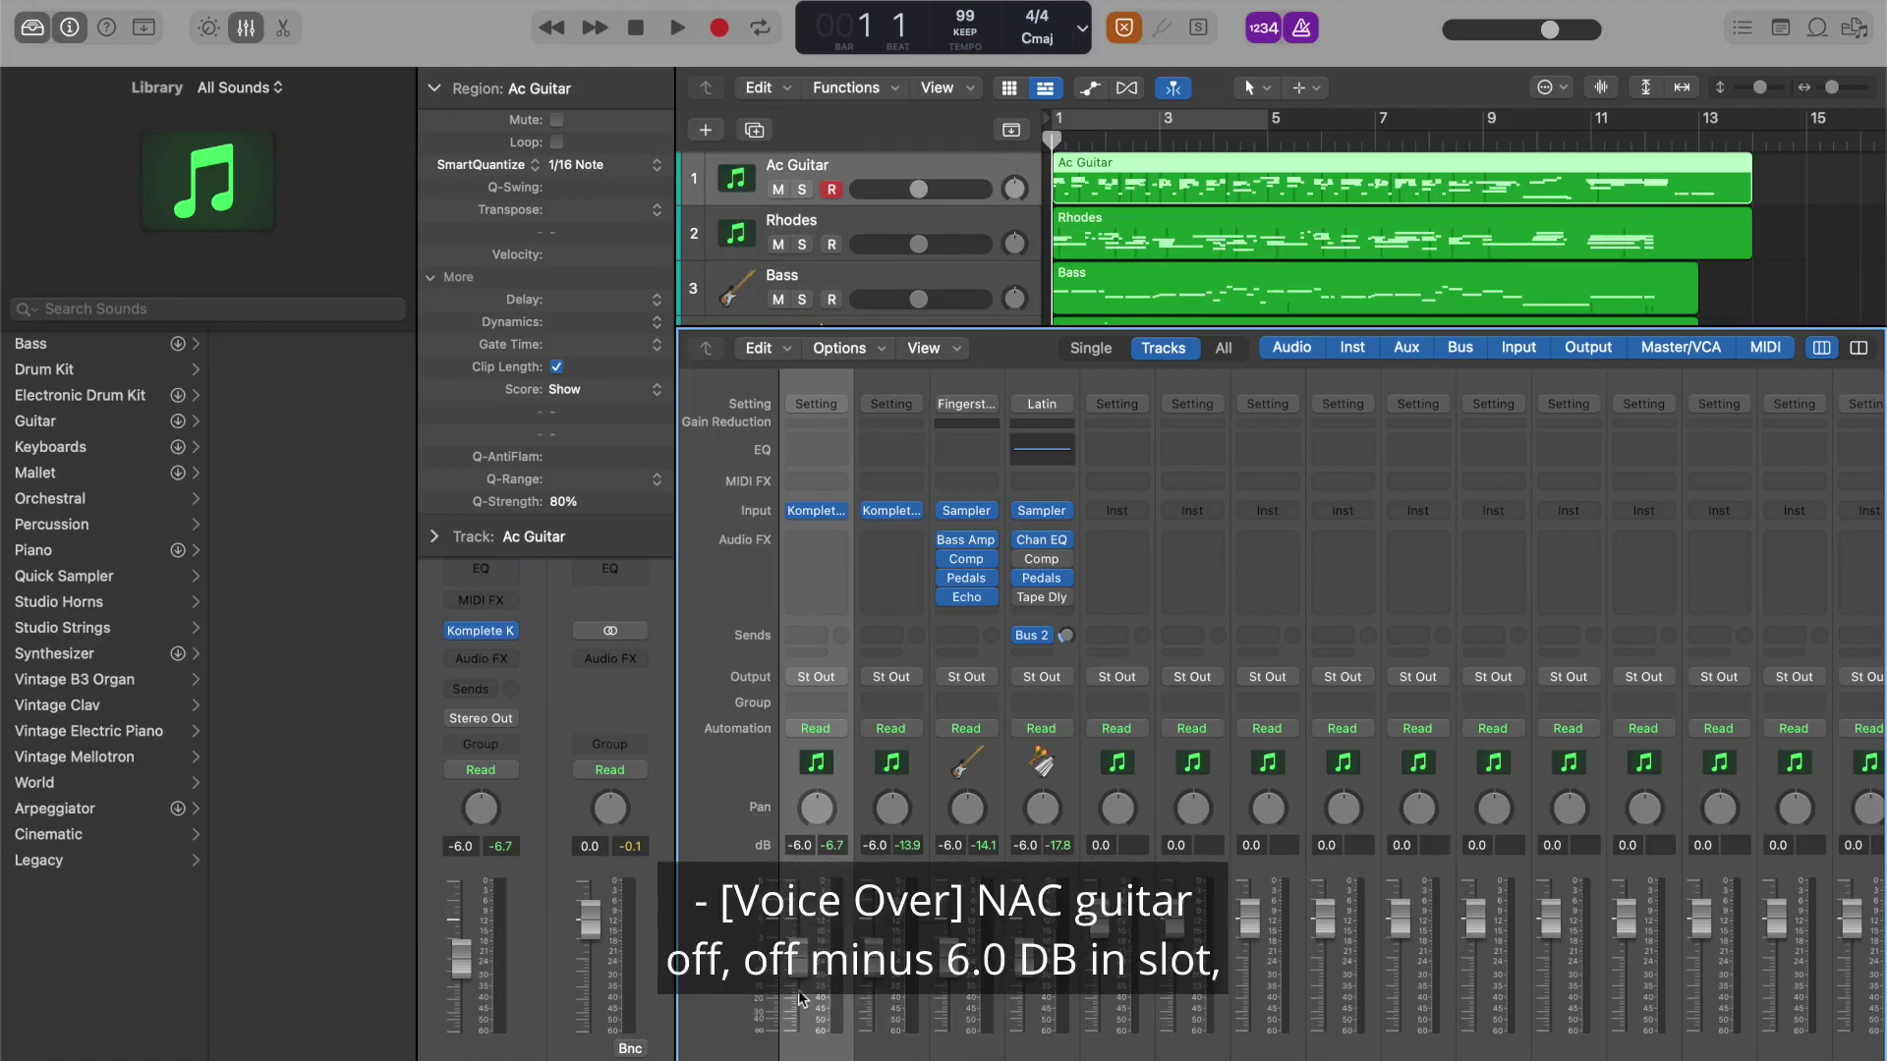
pyautogui.hotkey('ctrl', 'alt', 'Down')
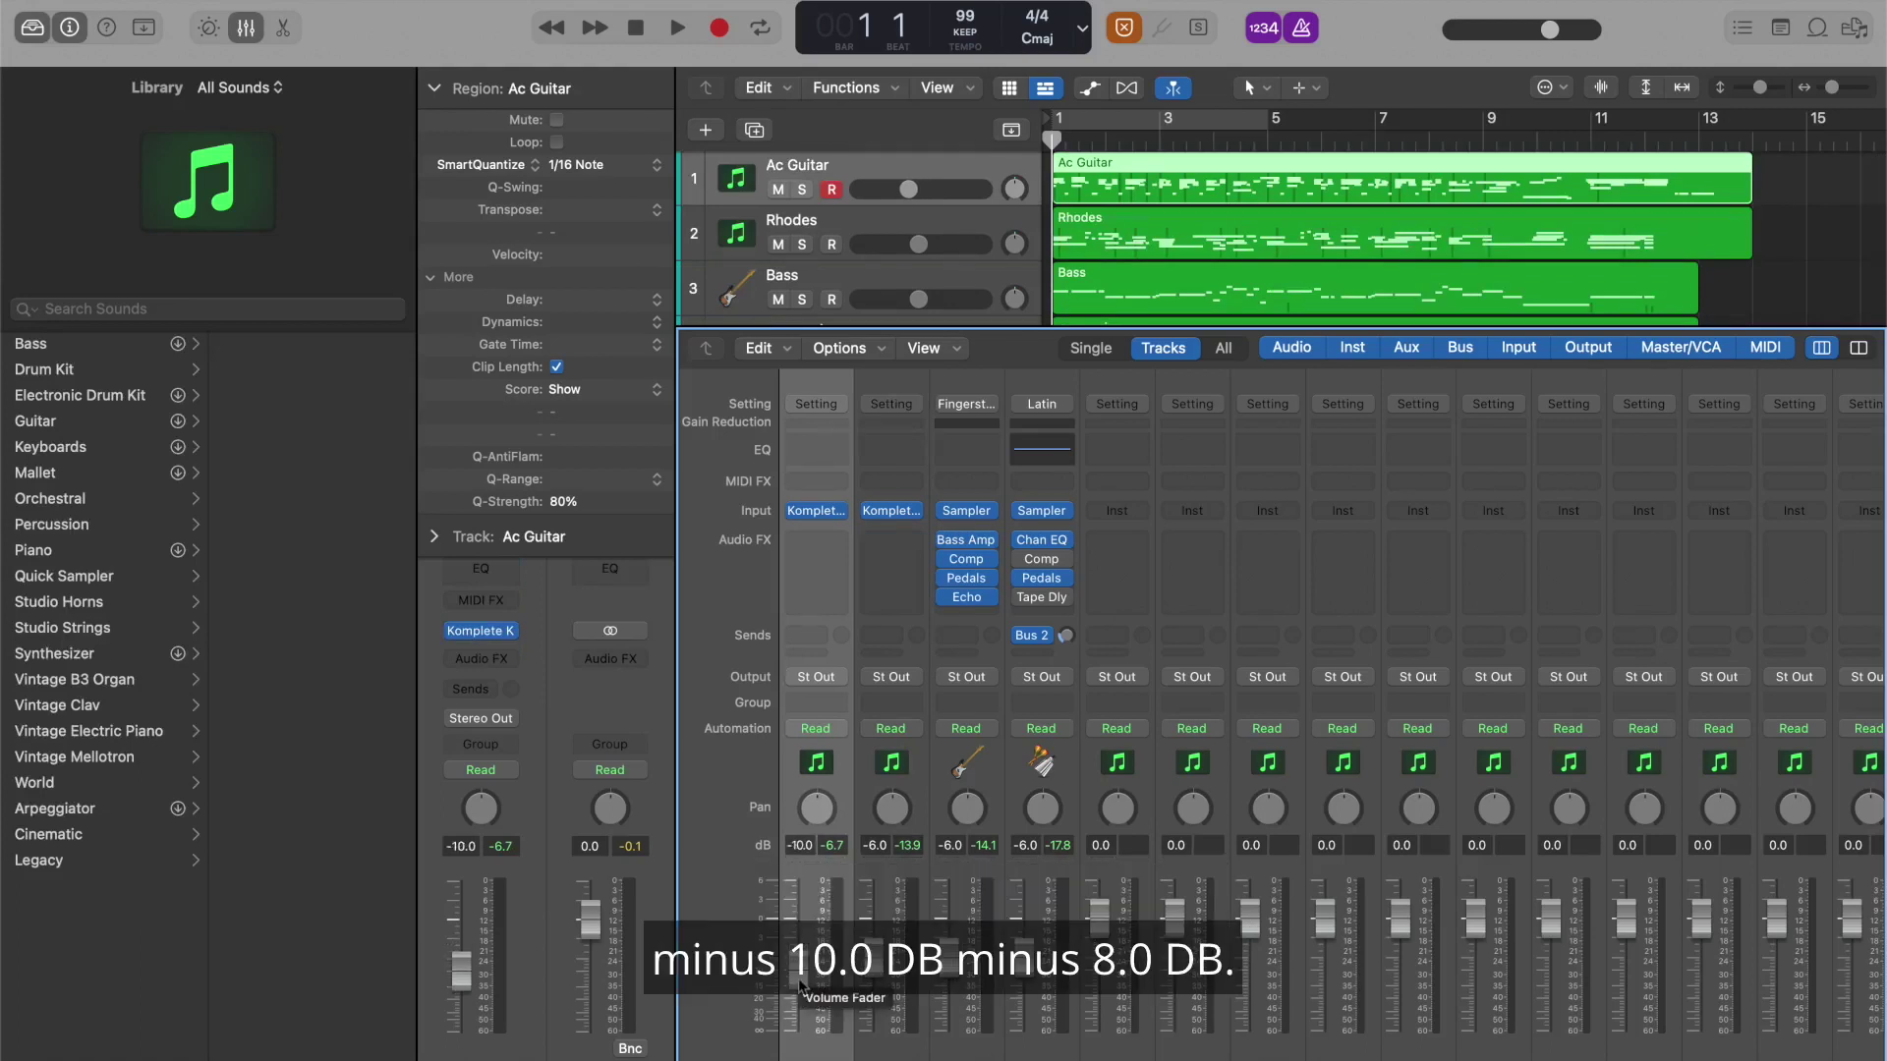
pyautogui.moveTo(801, 986); pyautogui.dragTo(801, 979)
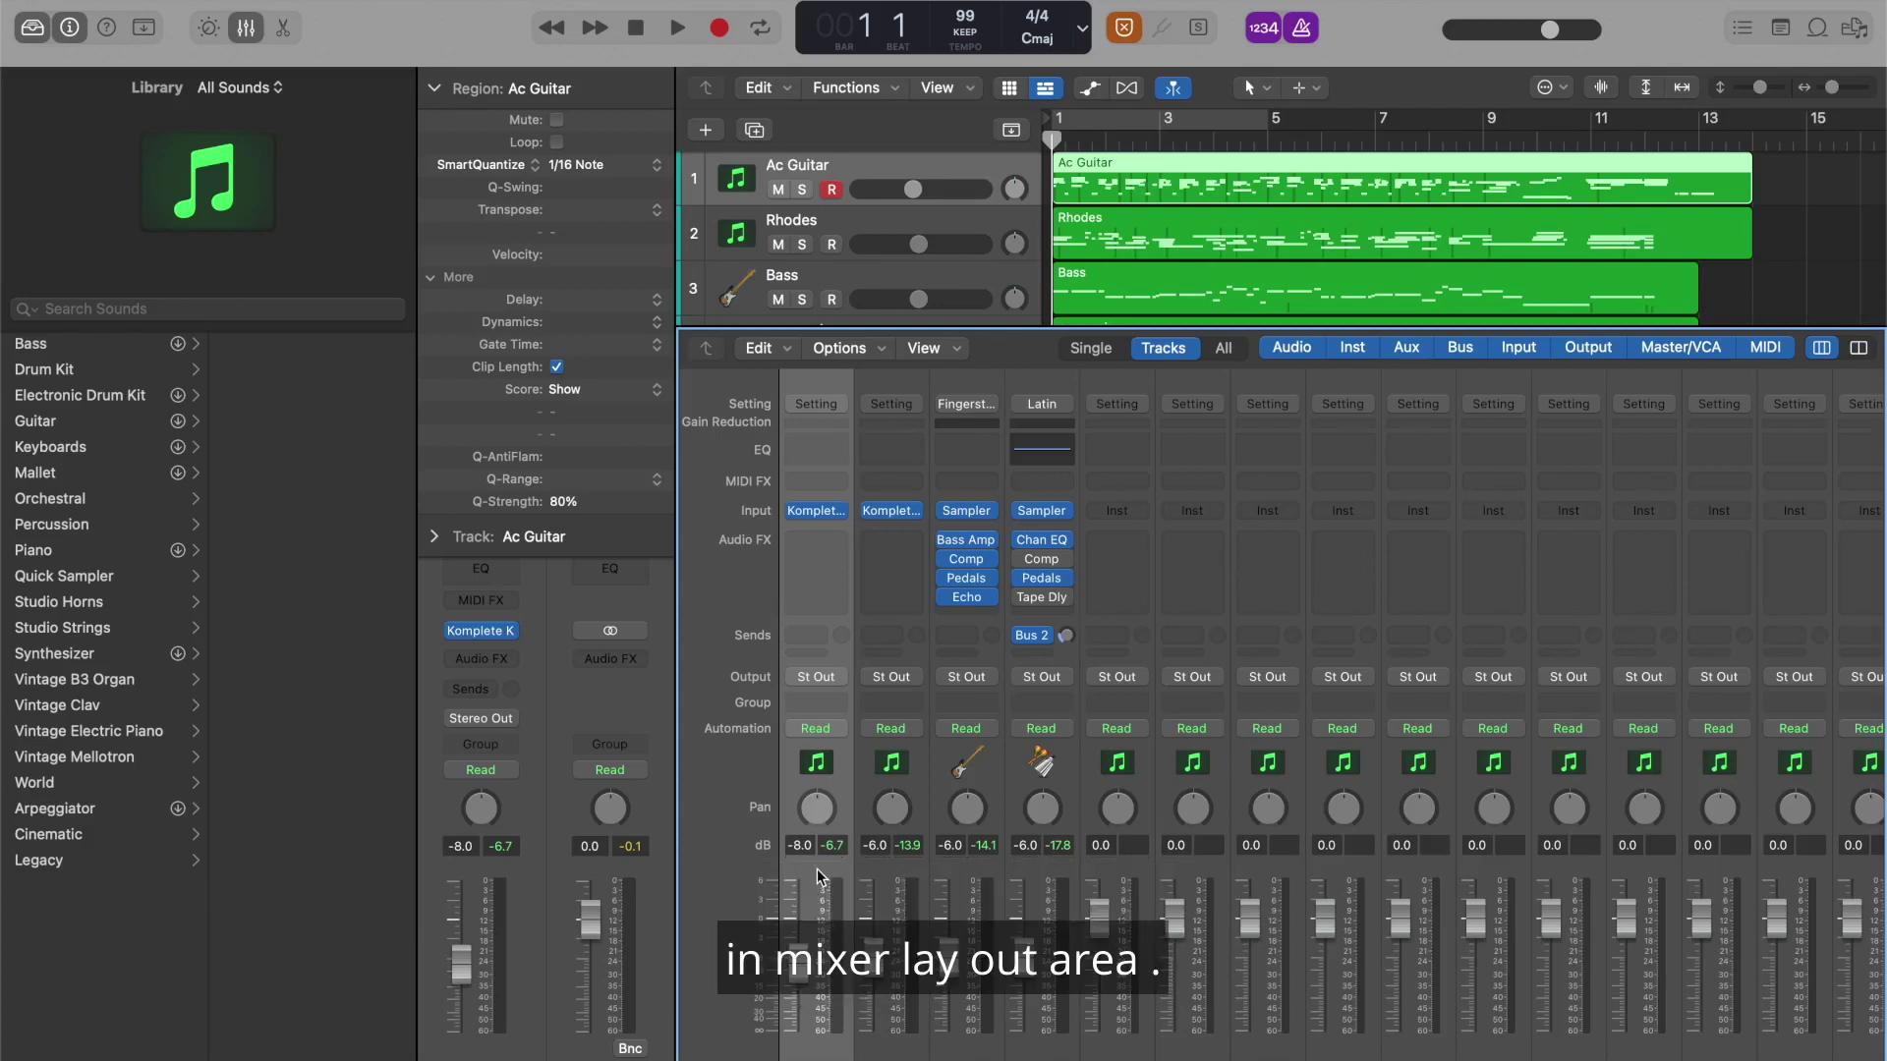
# Raise the Bass channel fader from -6.0 to -4.0 dB
pyautogui.click(893, 874)
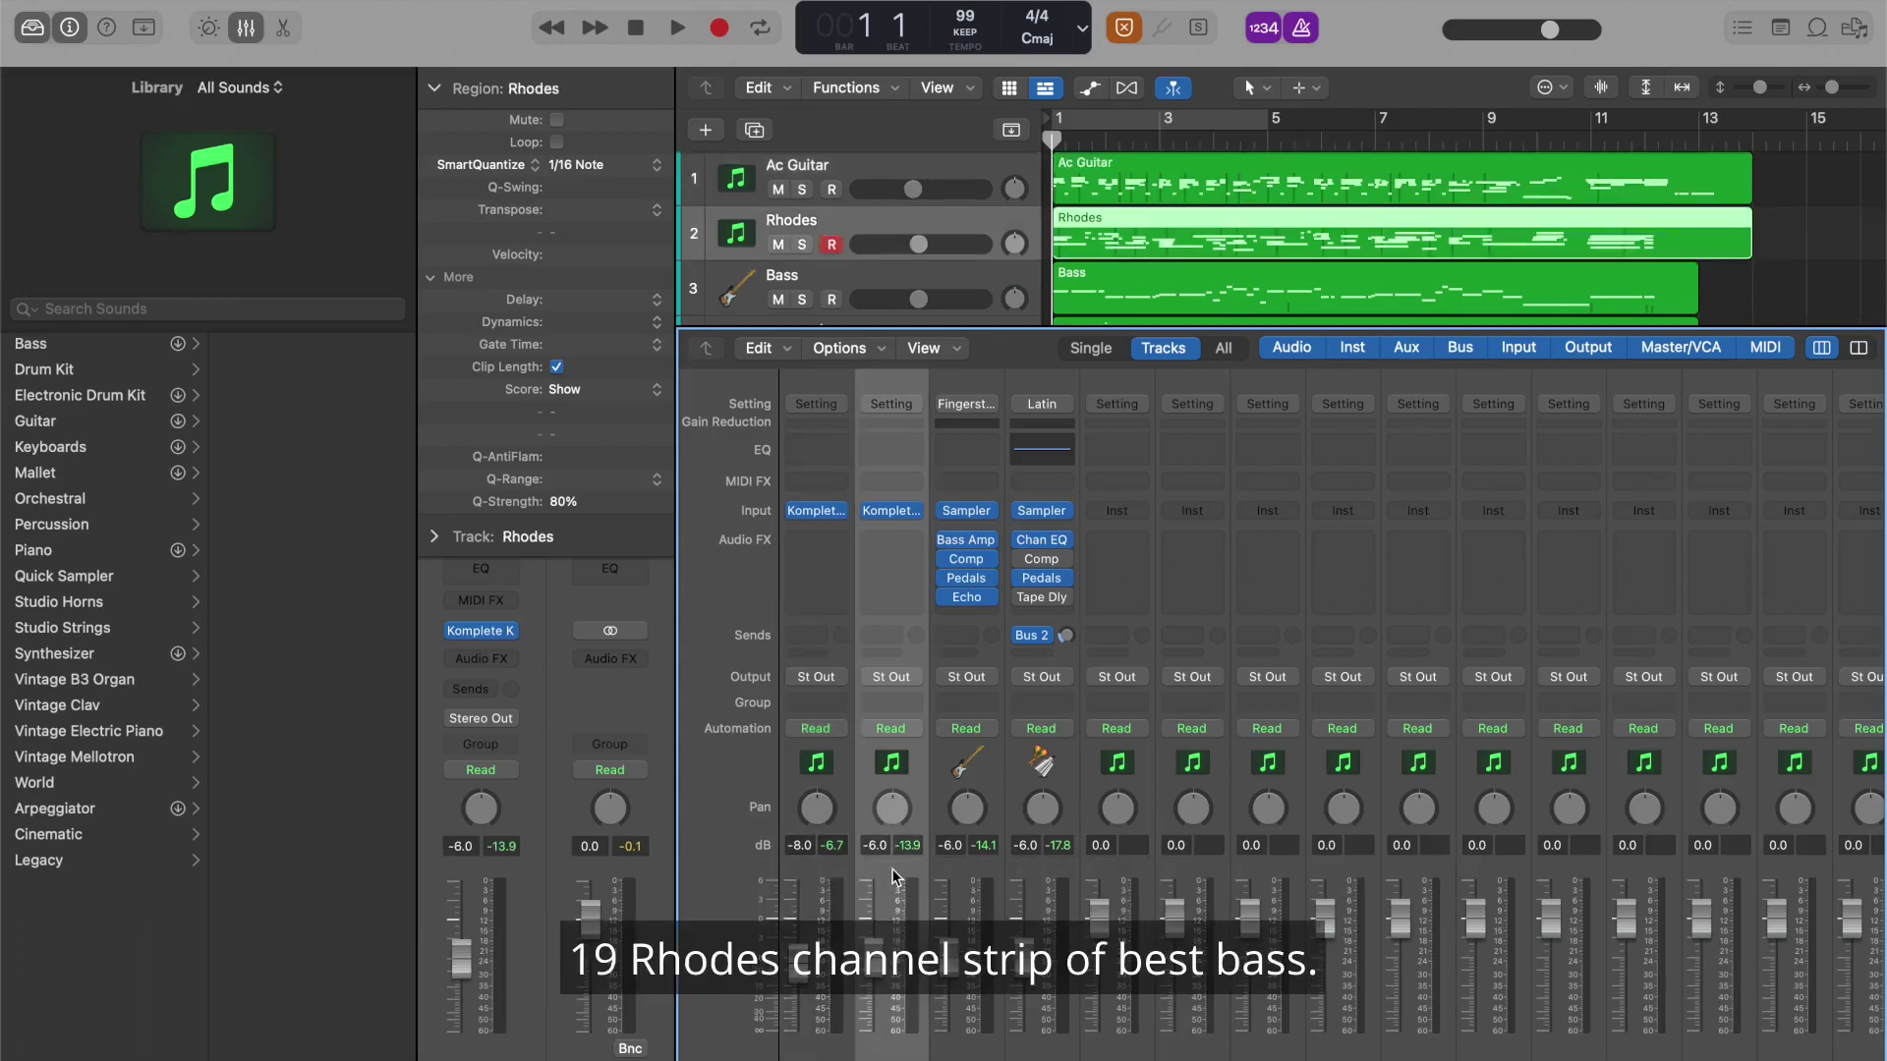
pyautogui.click(967, 869)
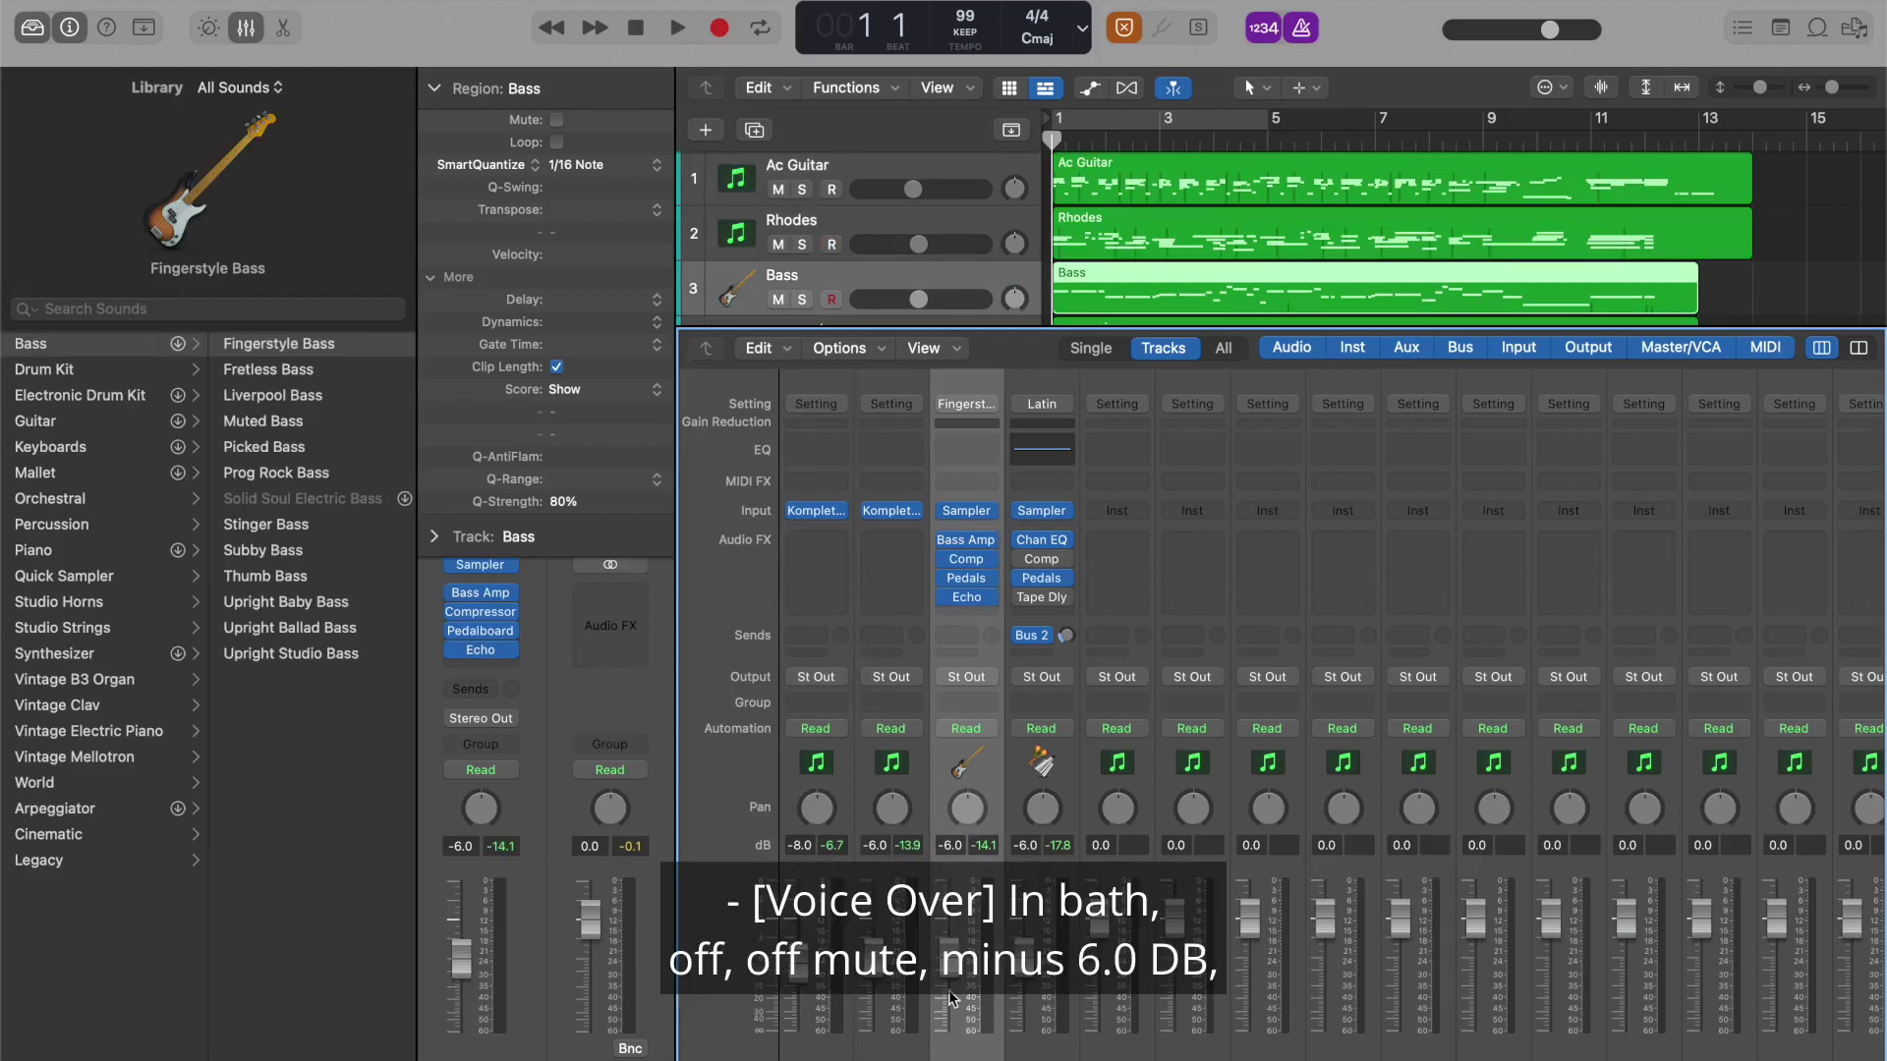
pyautogui.hotkey('ctrl', 'alt', 'Up')
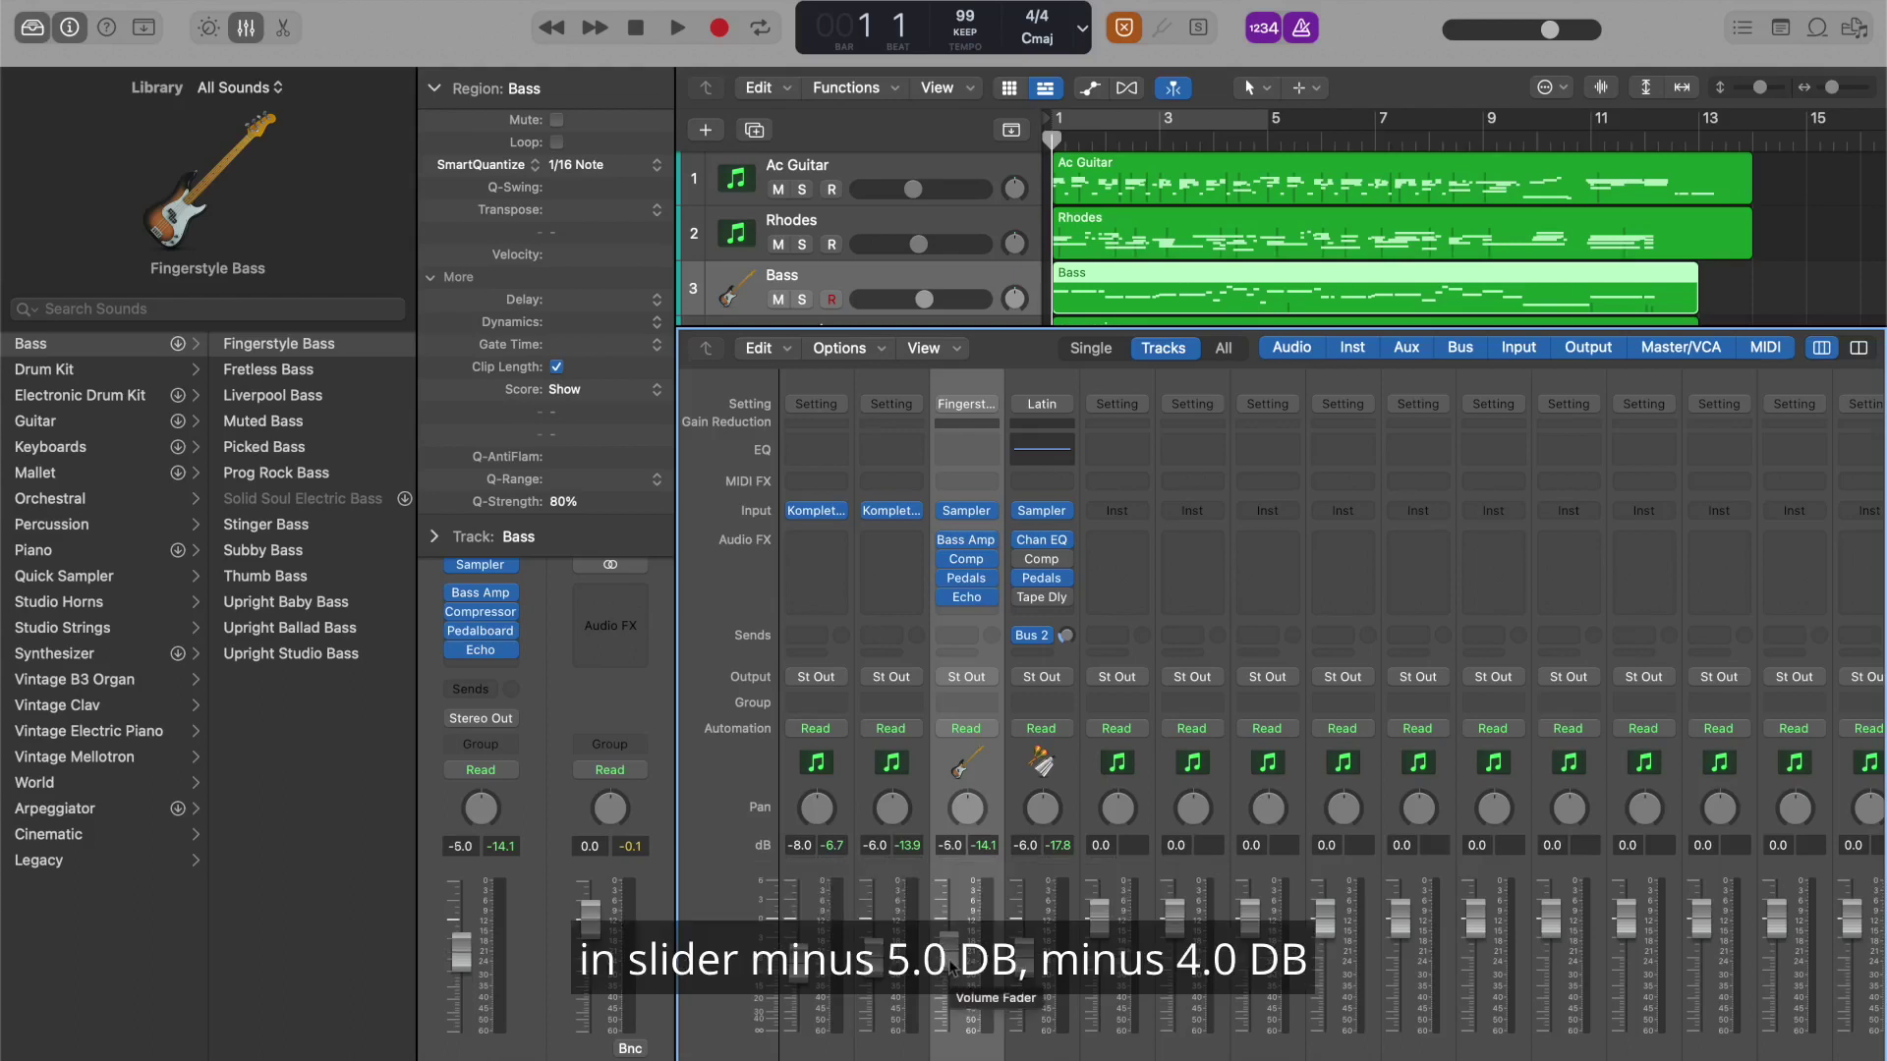
pyautogui.hotkey('ctrl', 'alt', 'Up')
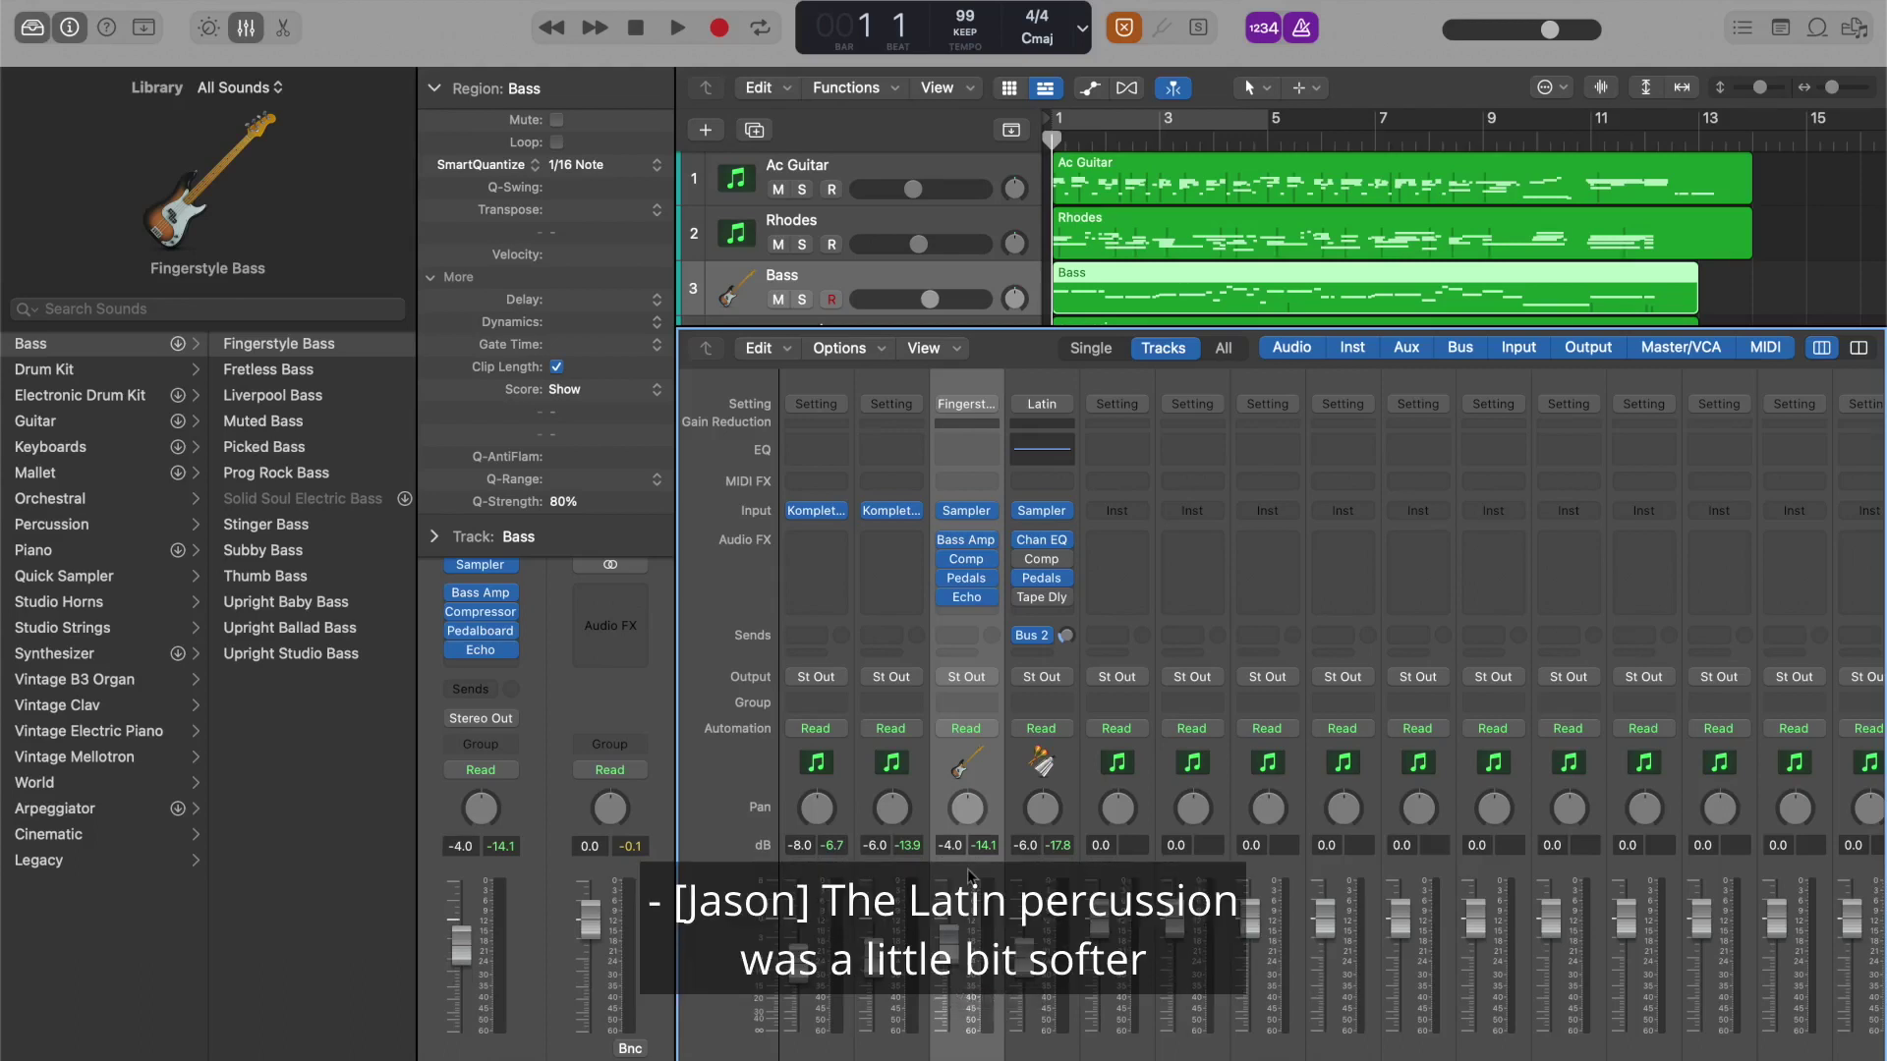
# Select the Latin percussion strip and drag its fader up to -3.0 dB
pyautogui.click(1043, 875)
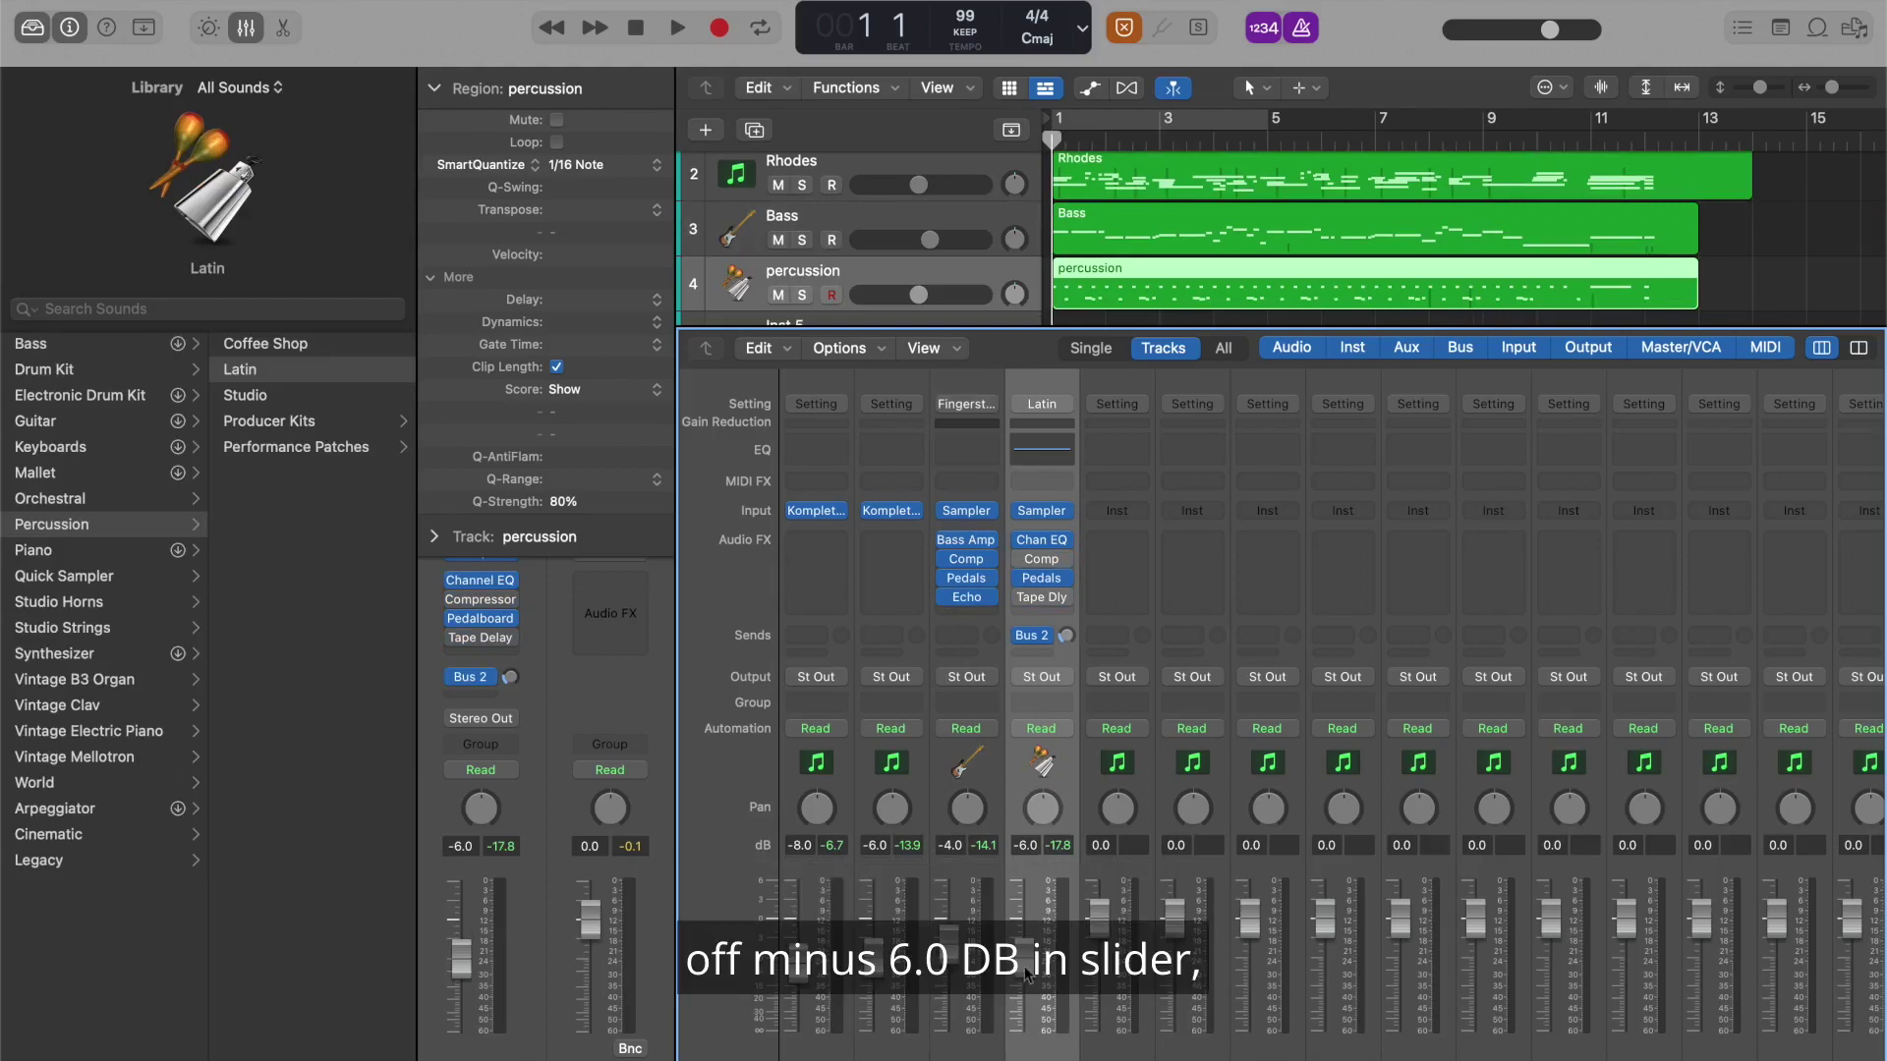
pyautogui.moveTo(1024, 970); pyautogui.dragTo(1029, 955)
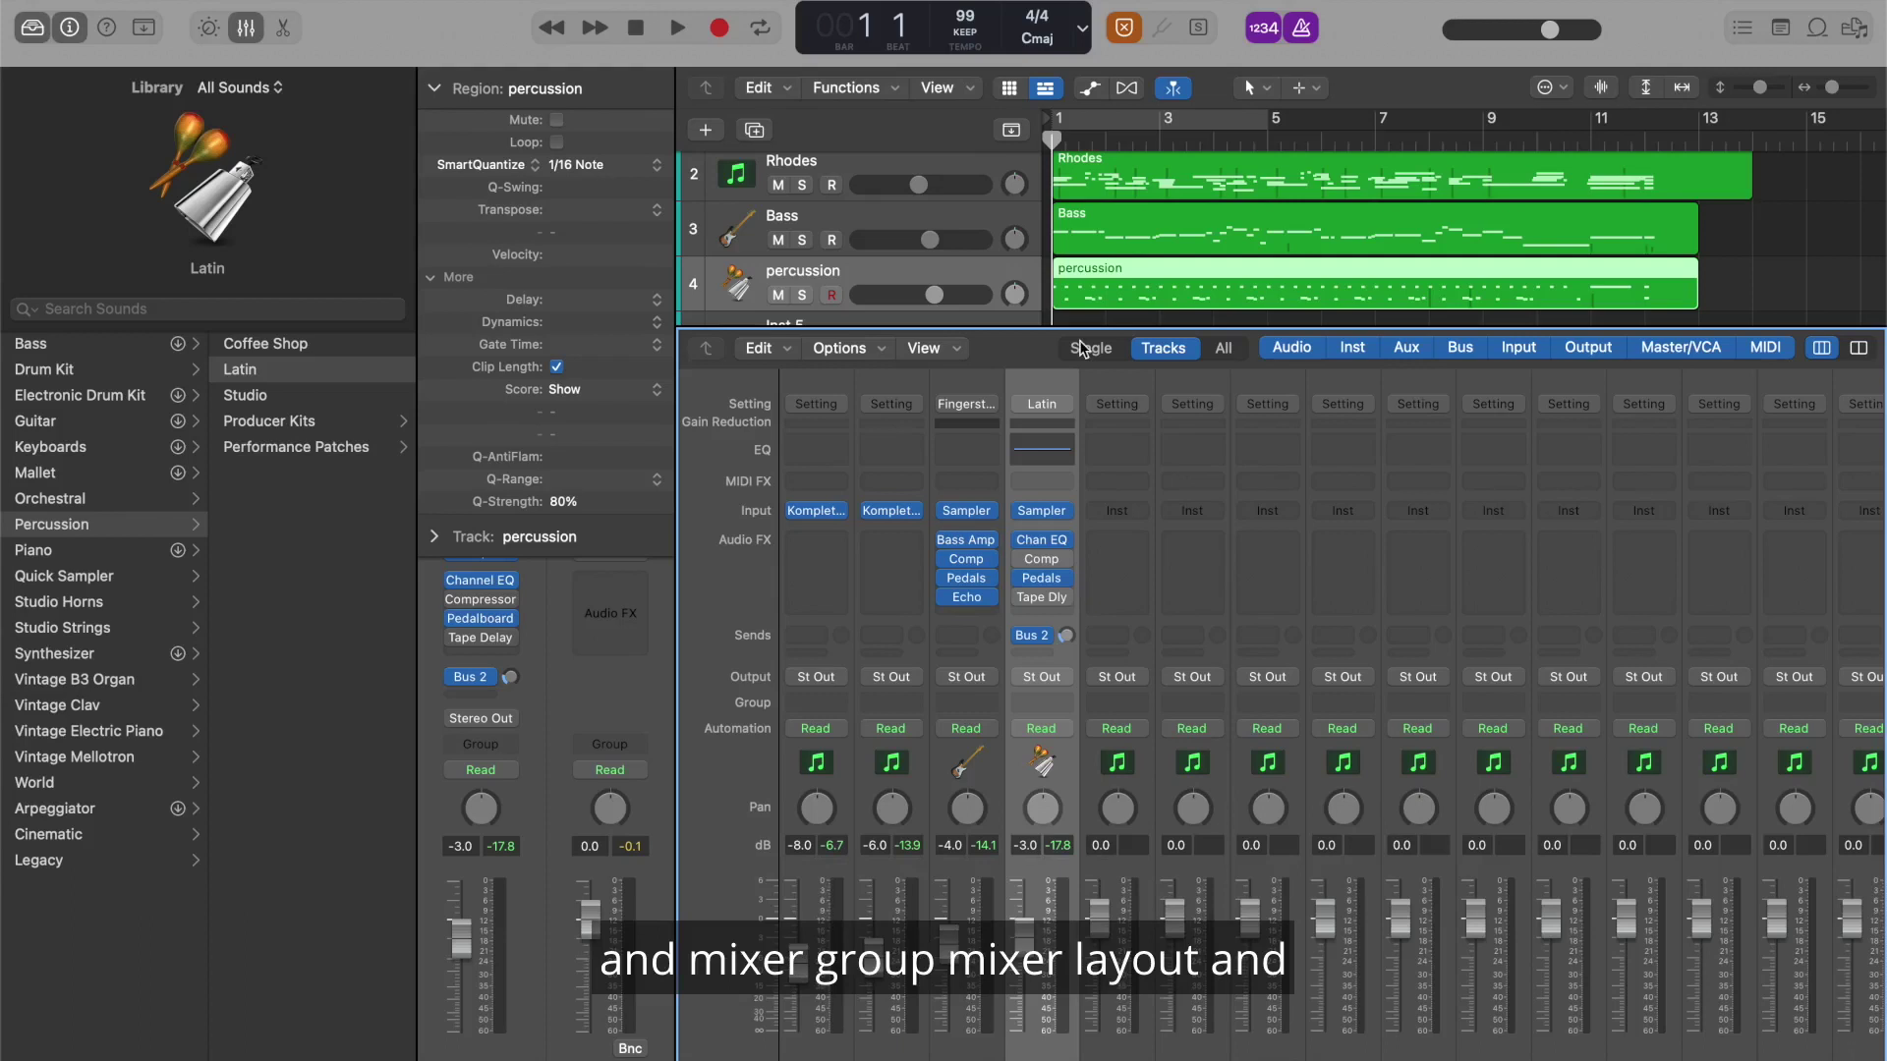
# Select the Rhodes strip and pull its fader down to -7.6 dB
pyautogui.click(967, 868)
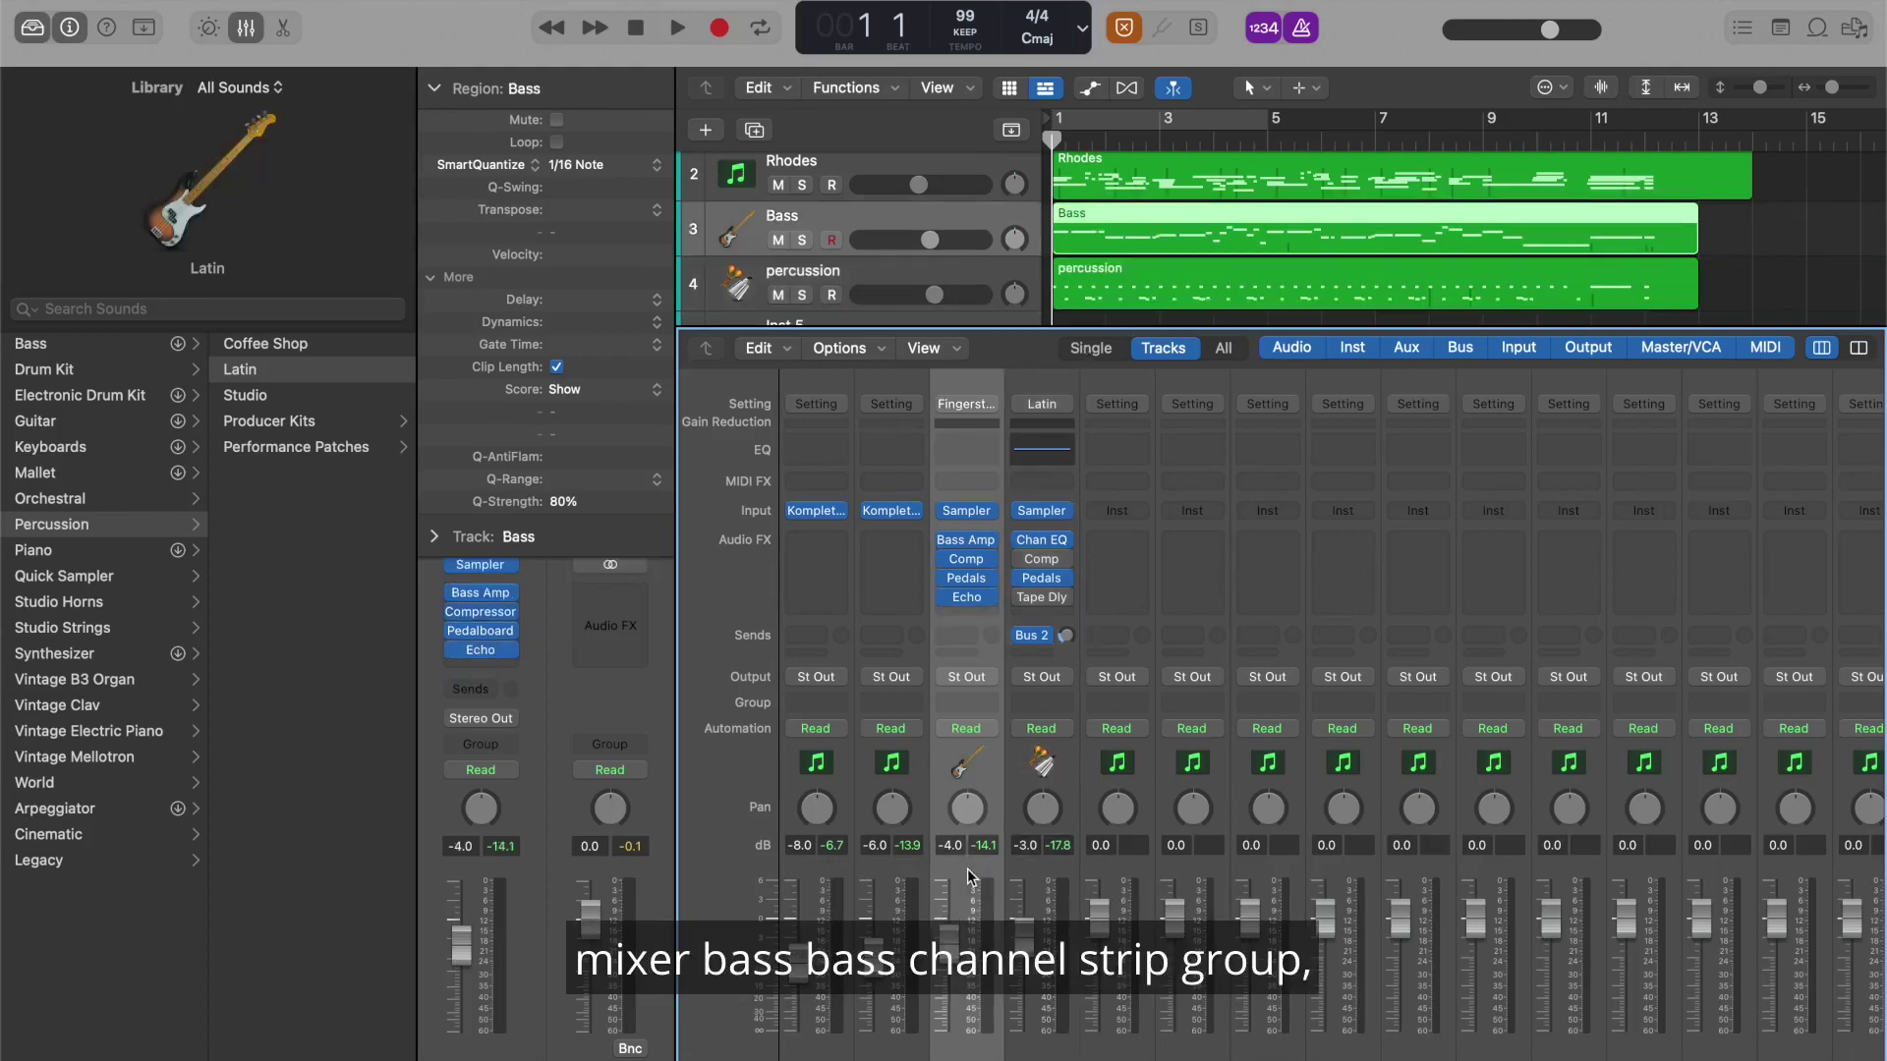
pyautogui.click(893, 873)
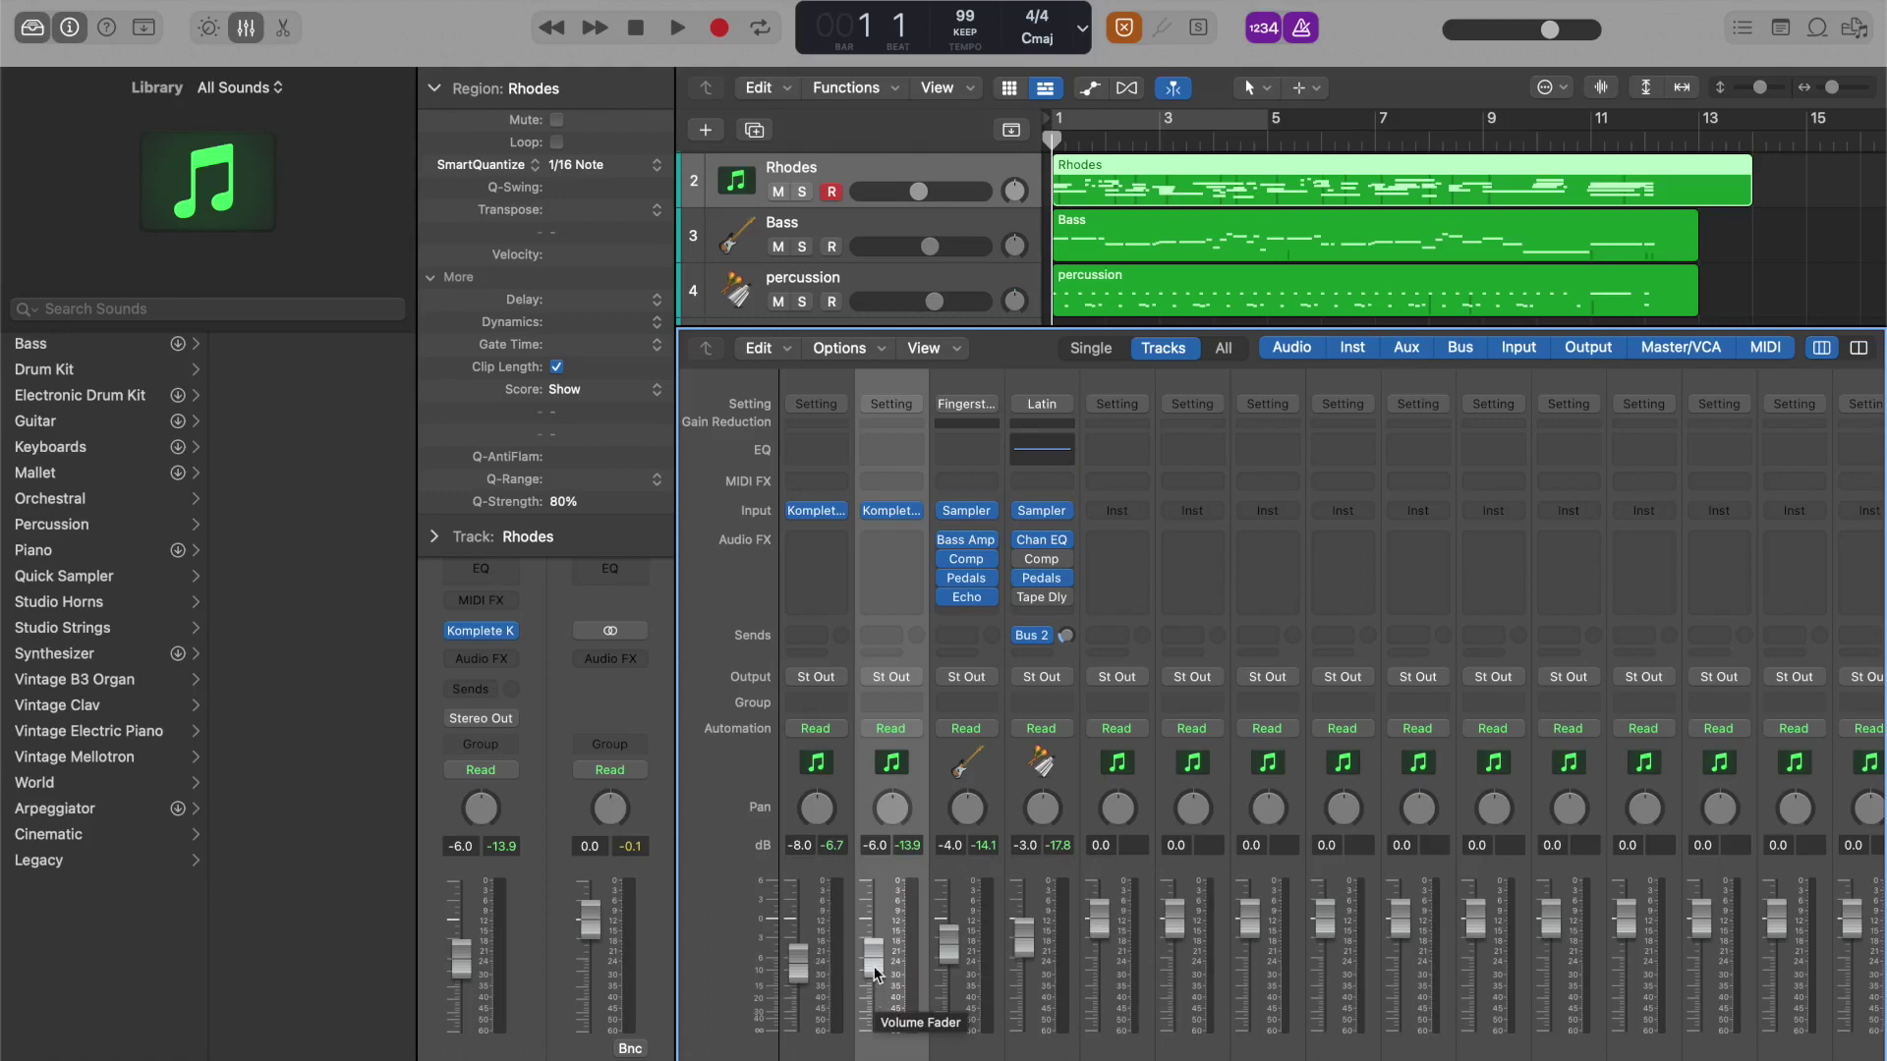
pyautogui.moveTo(878, 975); pyautogui.dragTo(878, 975)
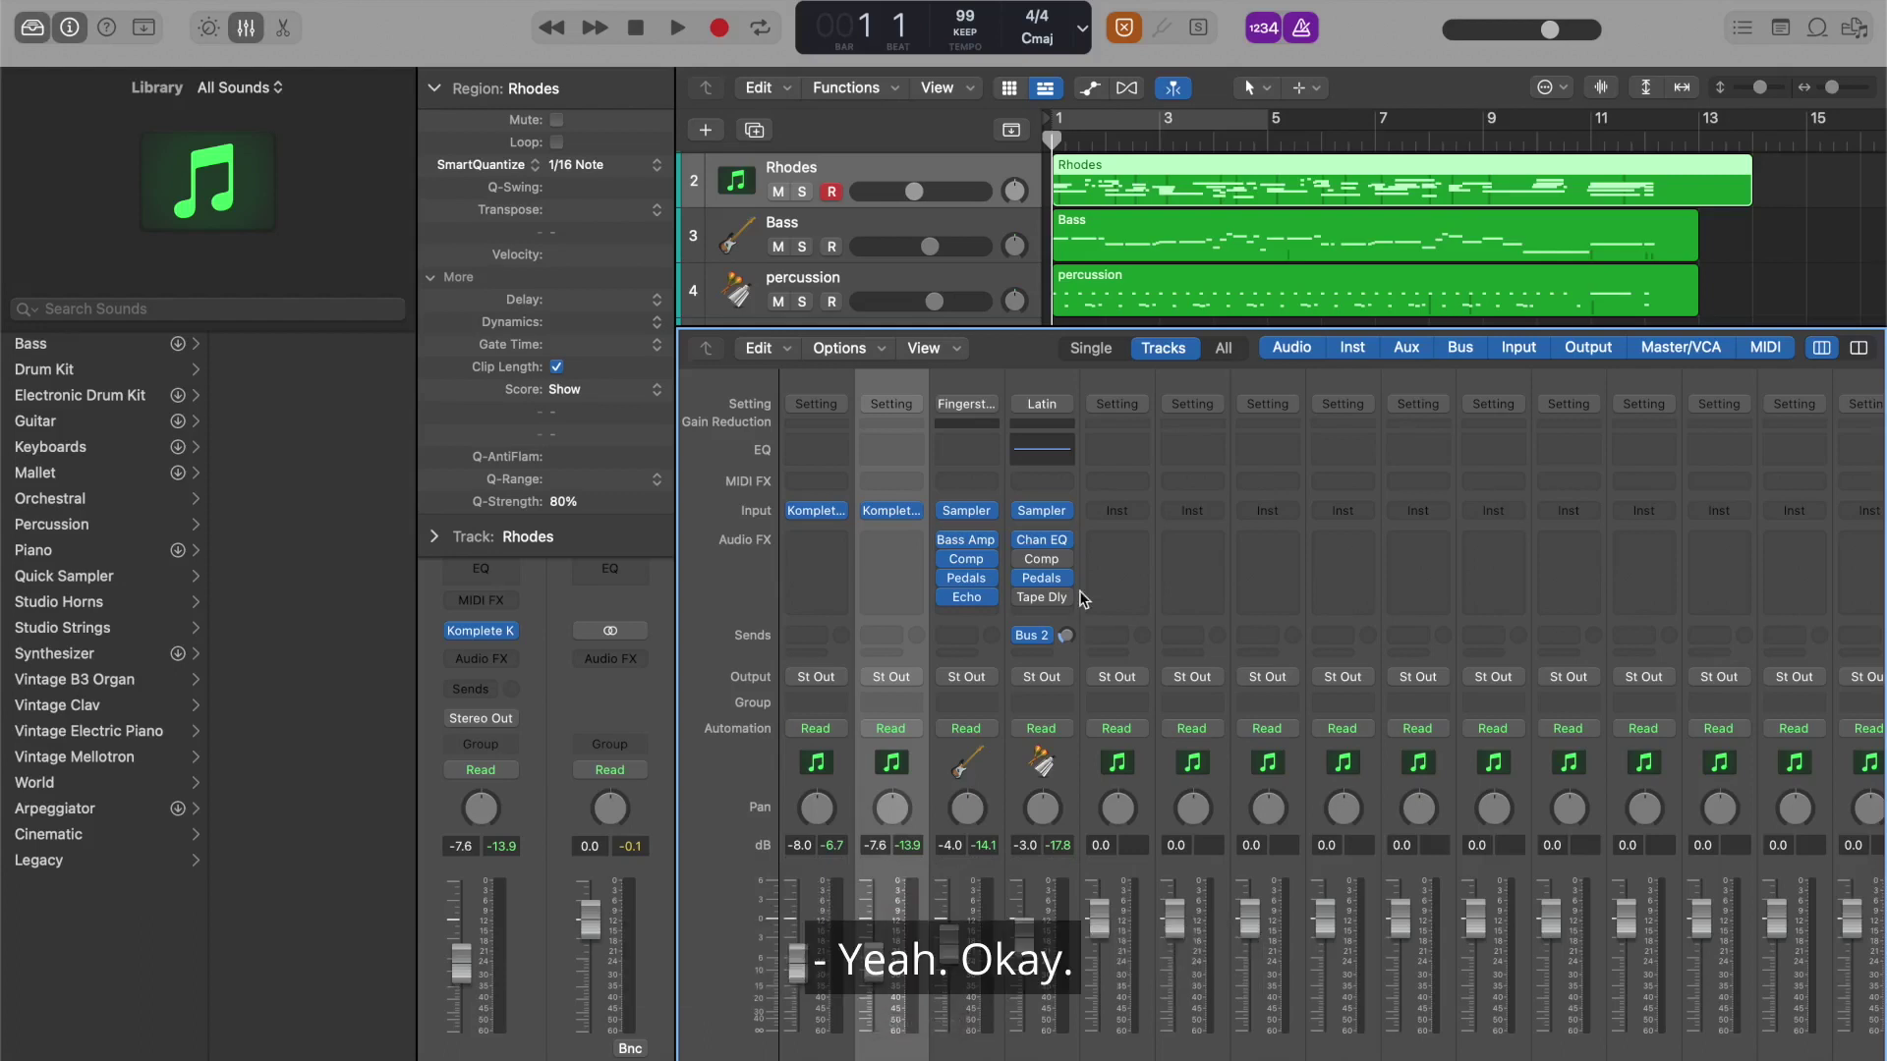
# Mute the metronome click and play the rebalanced groove through once, then stop
pyautogui.press('k')
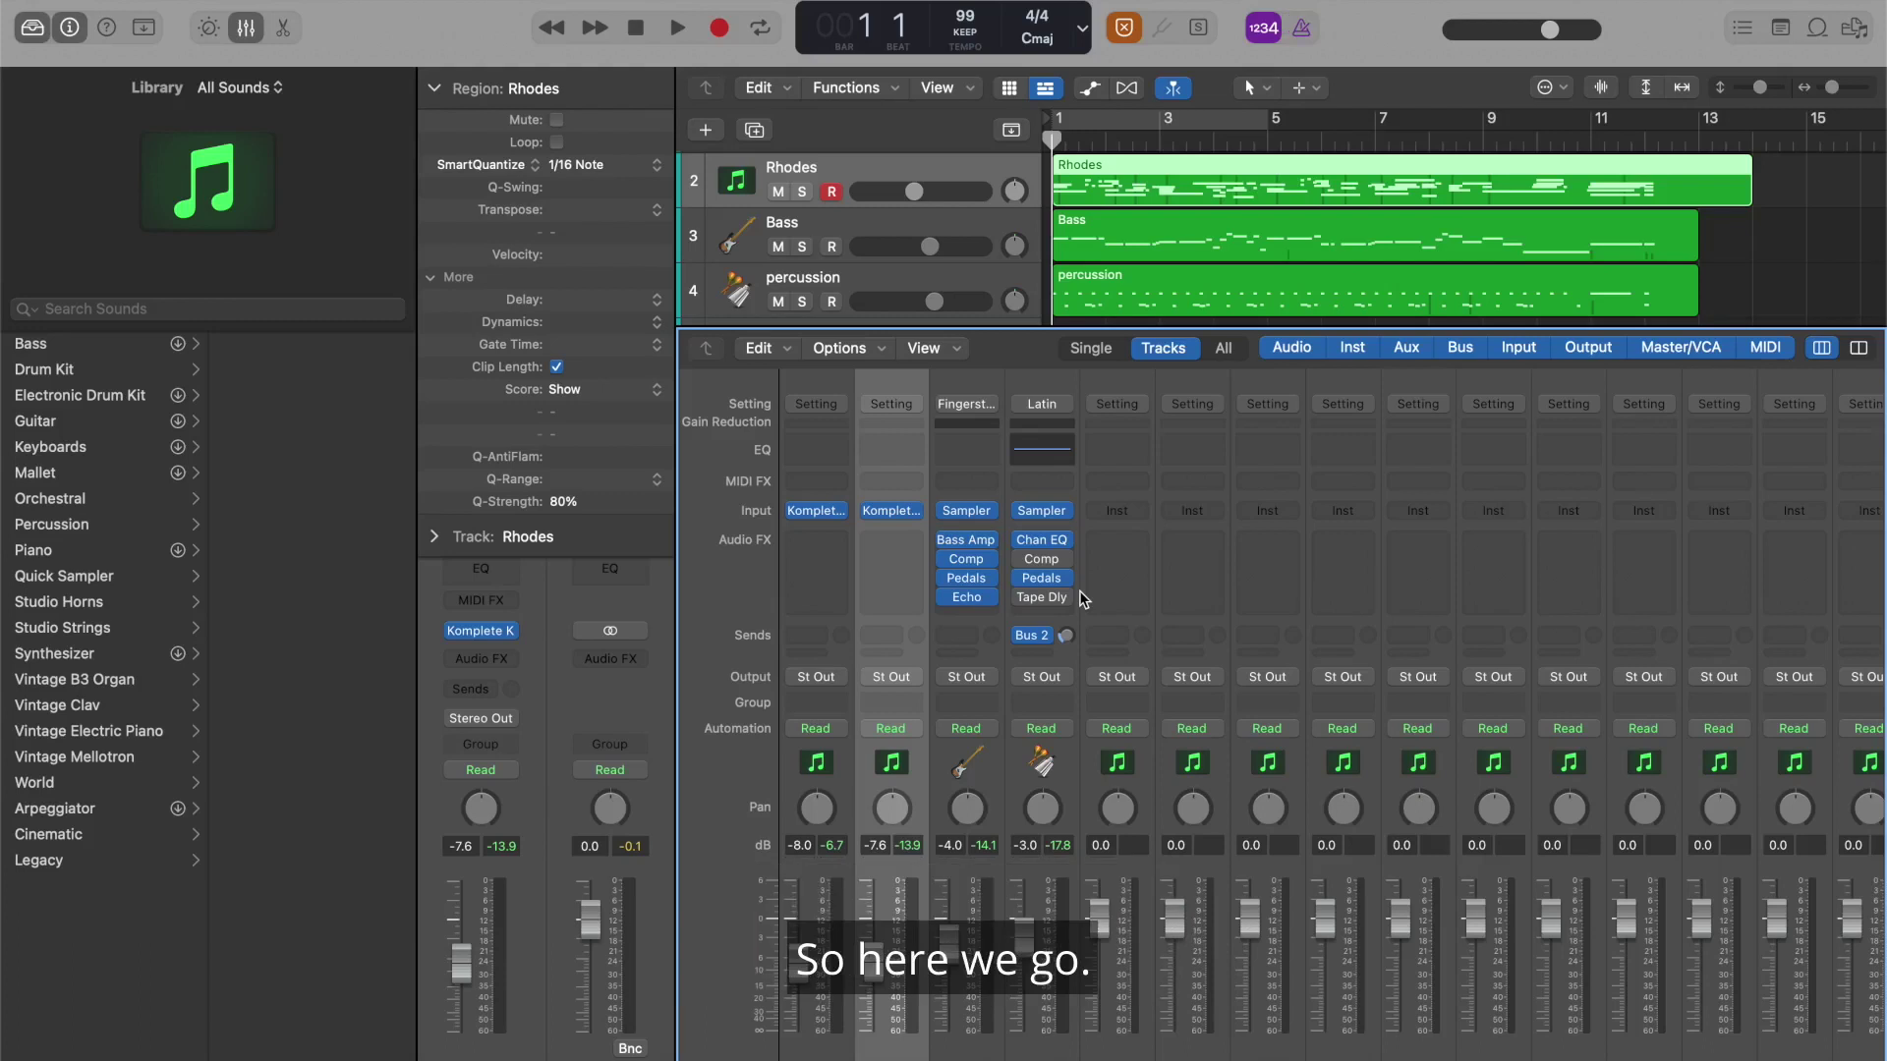
pyautogui.press('space')
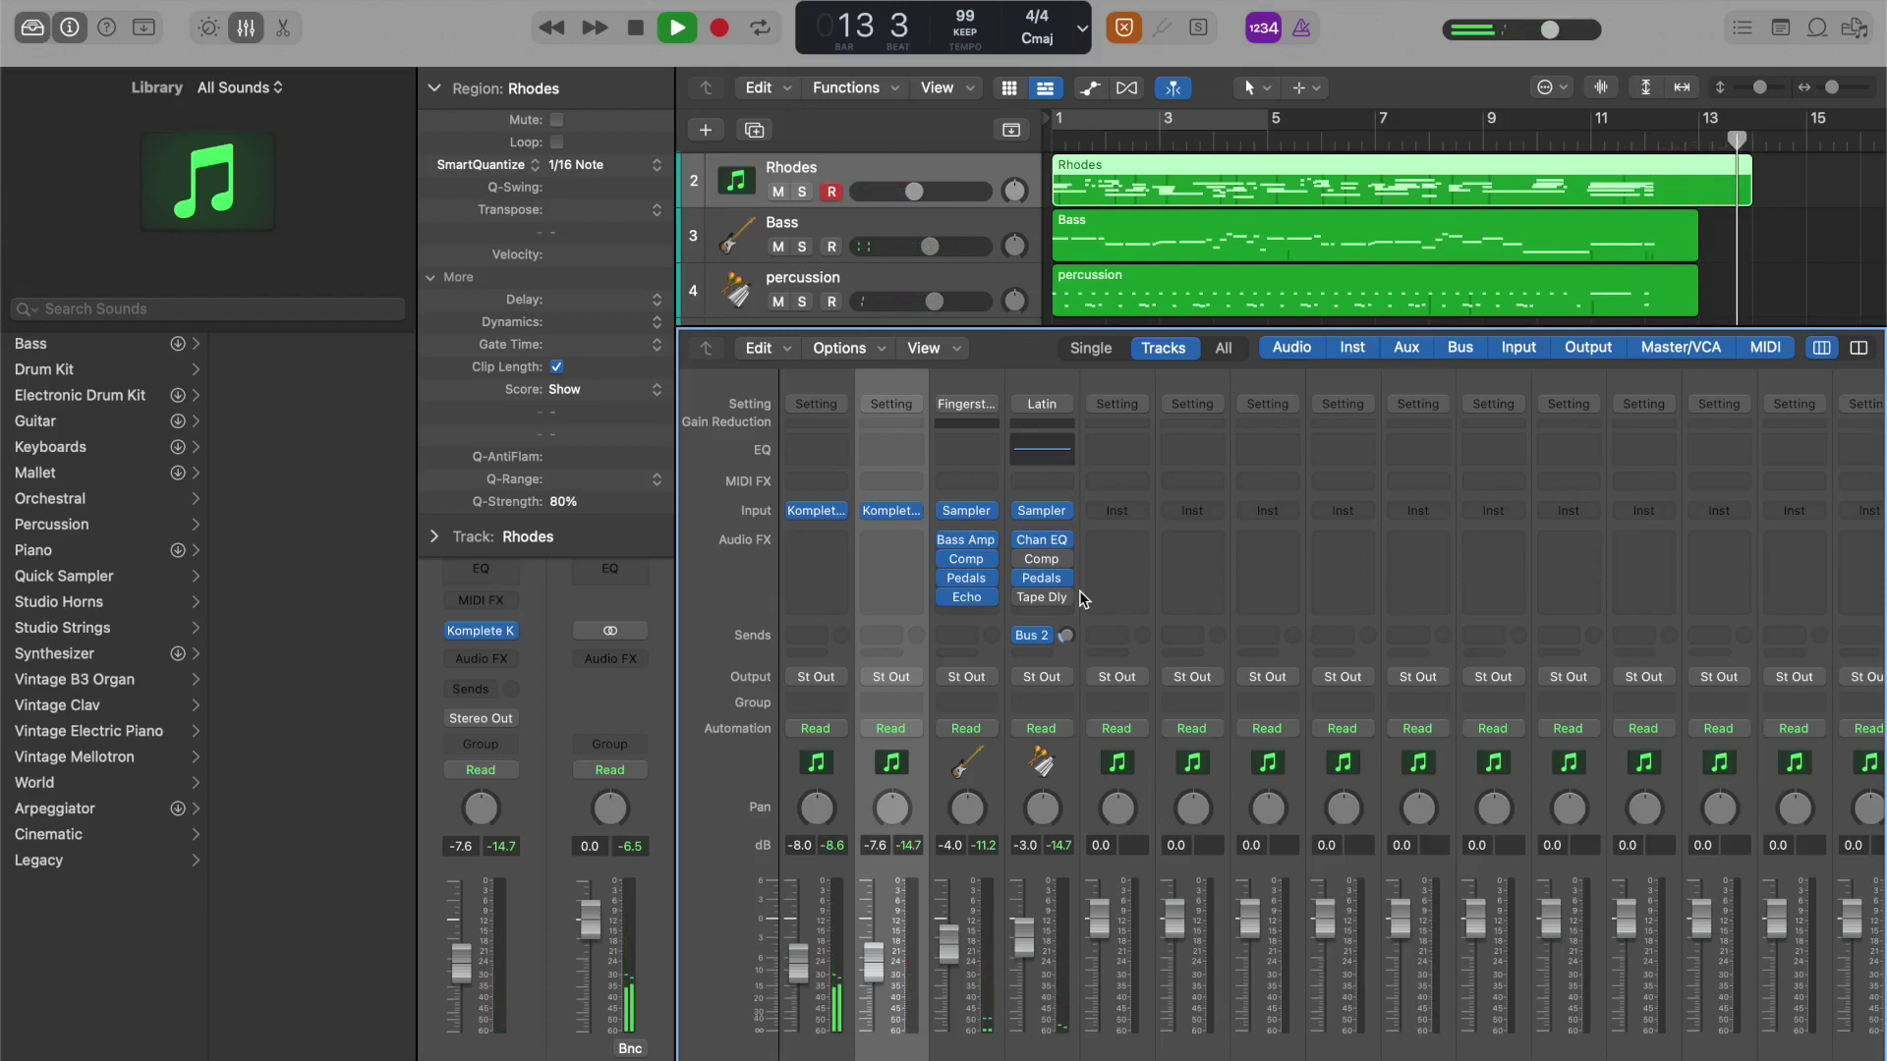
pyautogui.press('space')
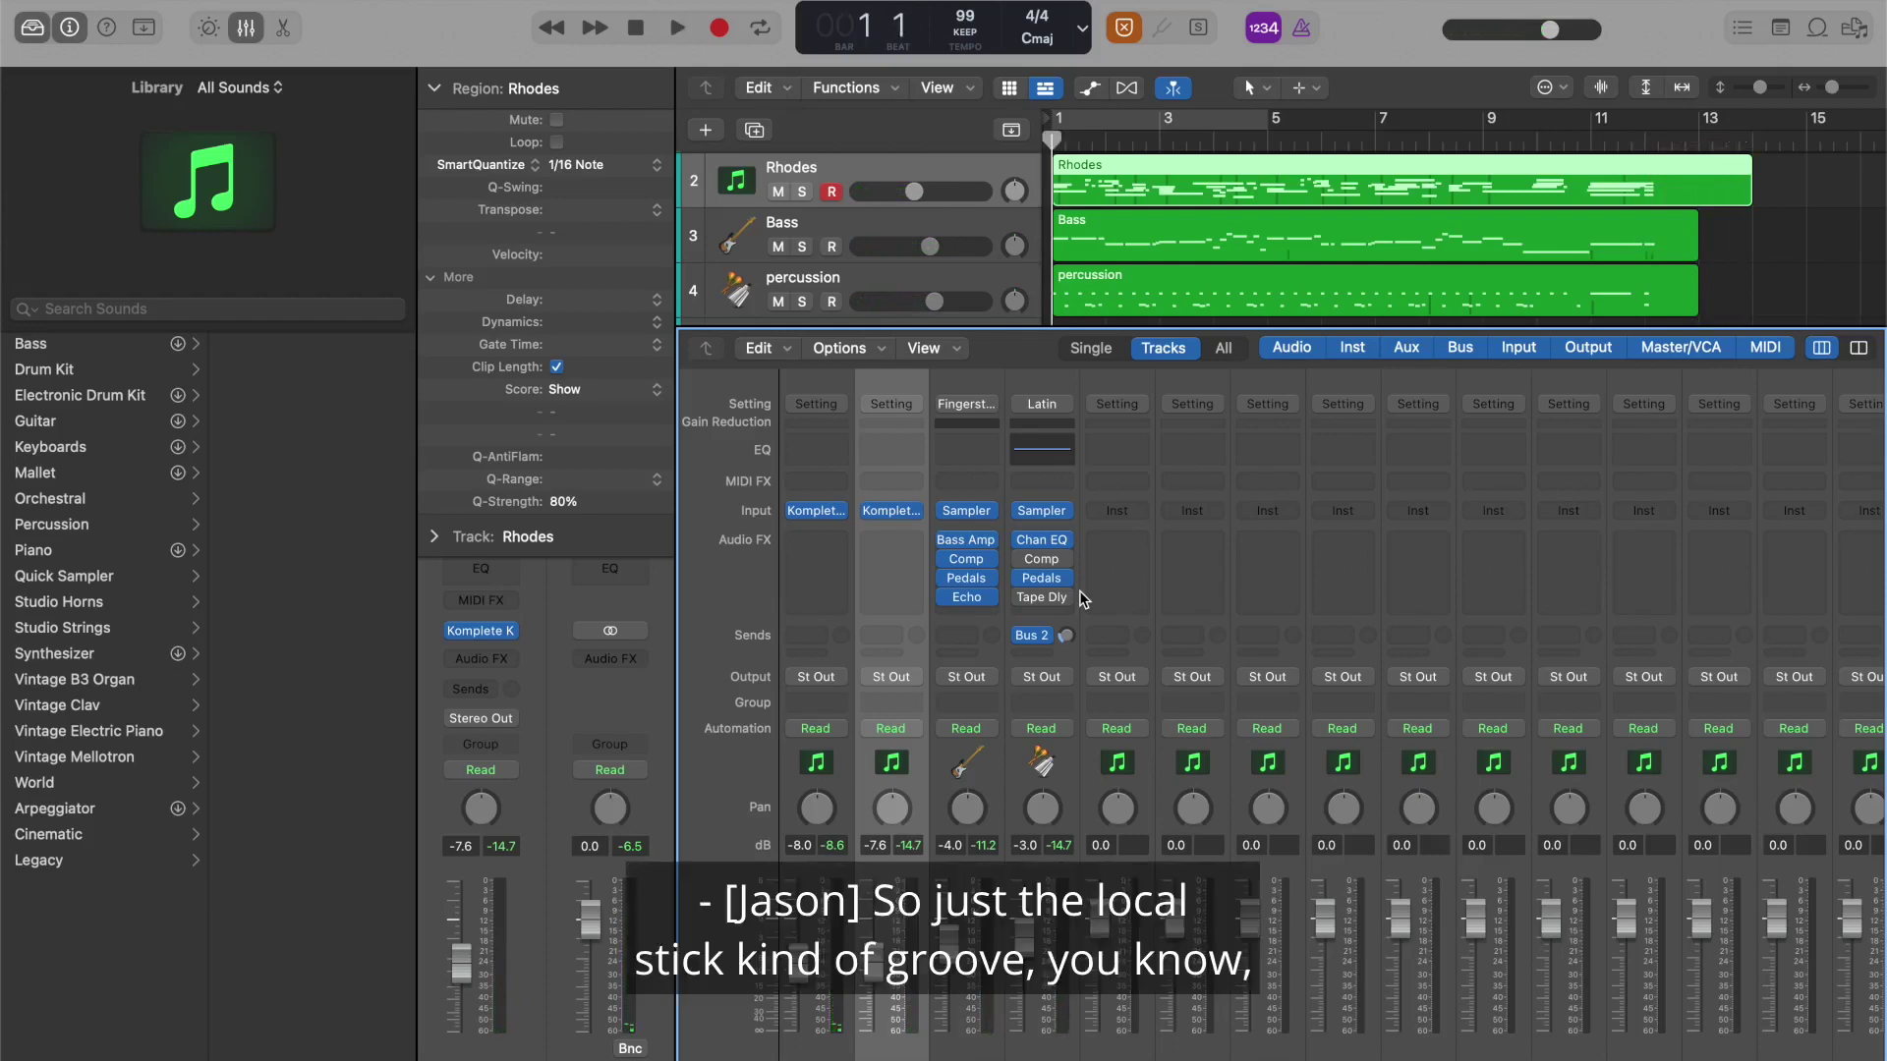